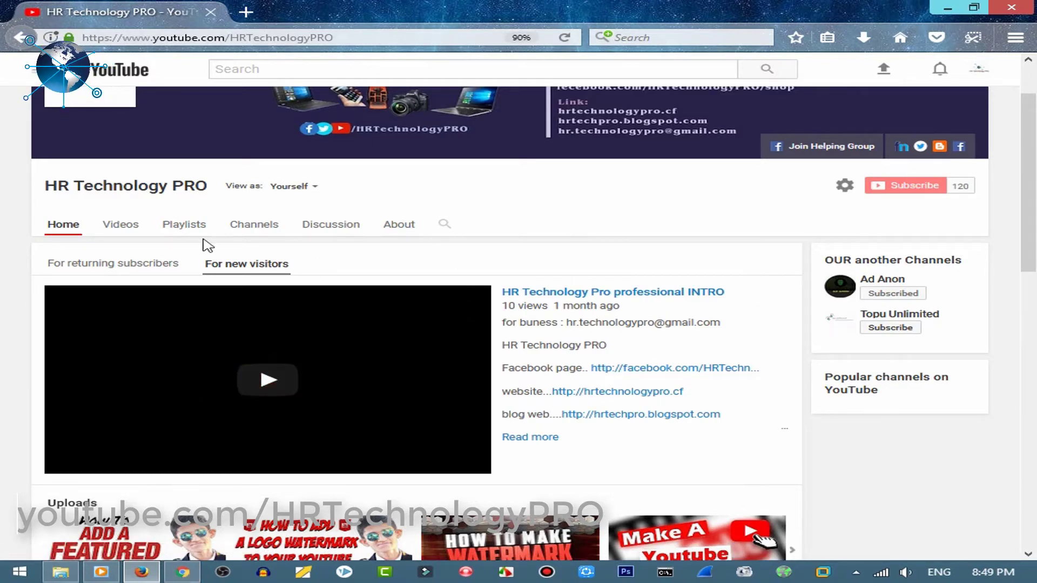
View the HR Technology PRO channel home page as returning subscribers see it
{"action": "left_click", "coordinate": [128, 265]}
Swap from the HR Technology PRO window to the new channel and open its About page
{"action": "left_click_drag", "start_coordinate": [1029, 262], "coordinate": [1030, 324]}
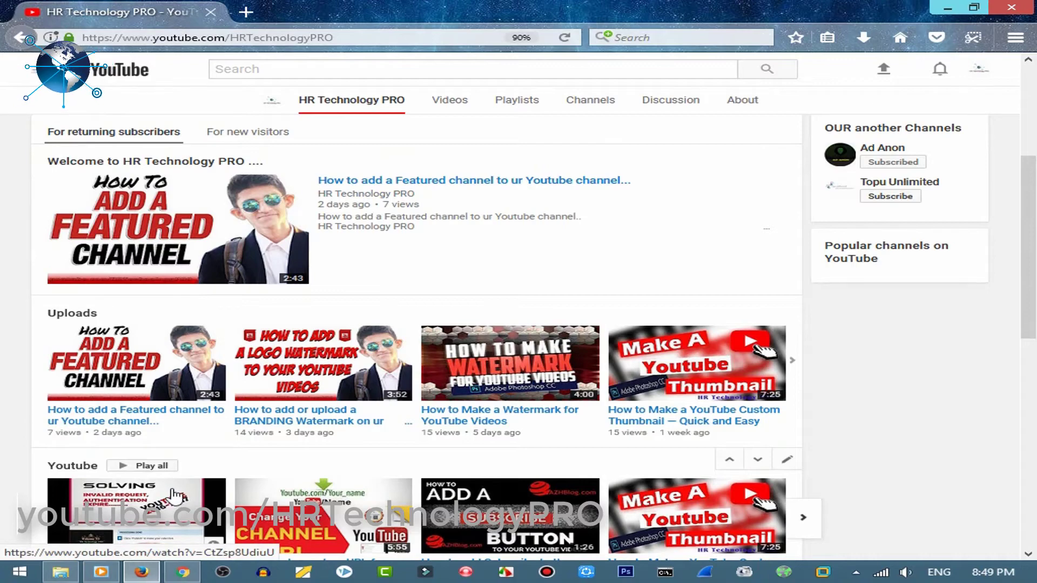
{"action": "left_click", "coordinate": [948, 8]}
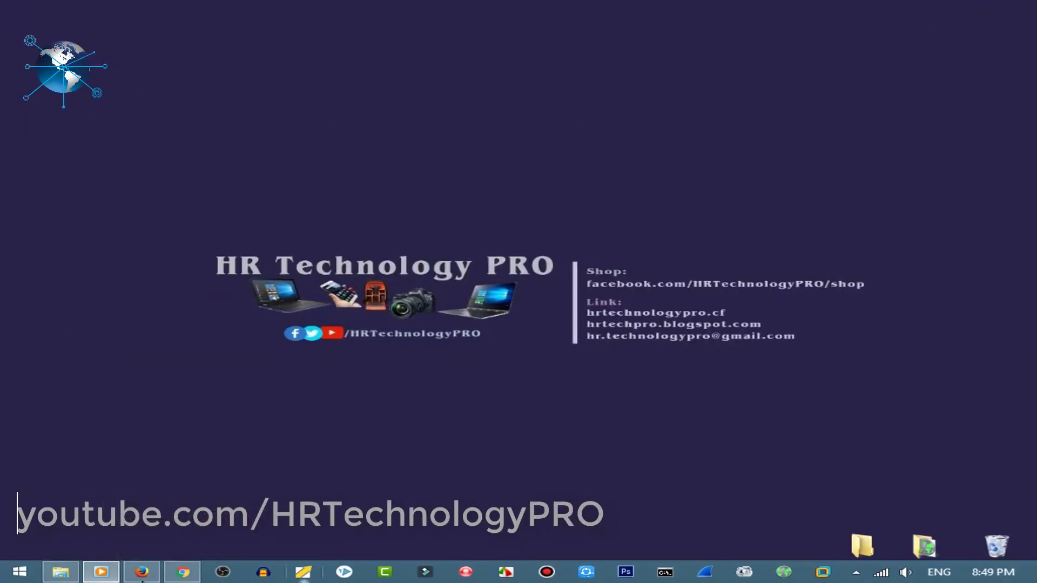
{"action": "left_click", "coordinate": [183, 571]}
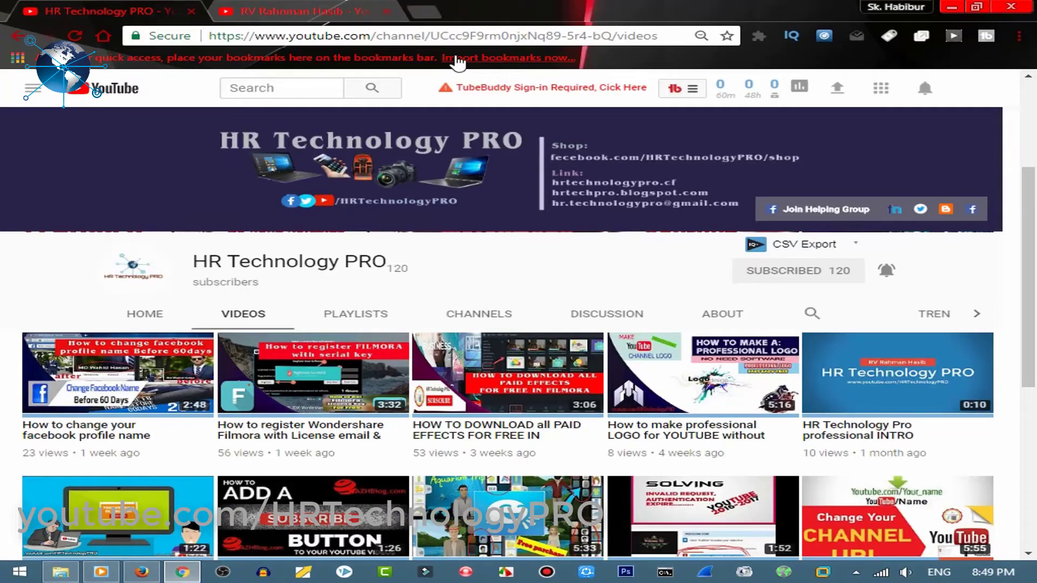
{"action": "left_click", "coordinate": [253, 6]}
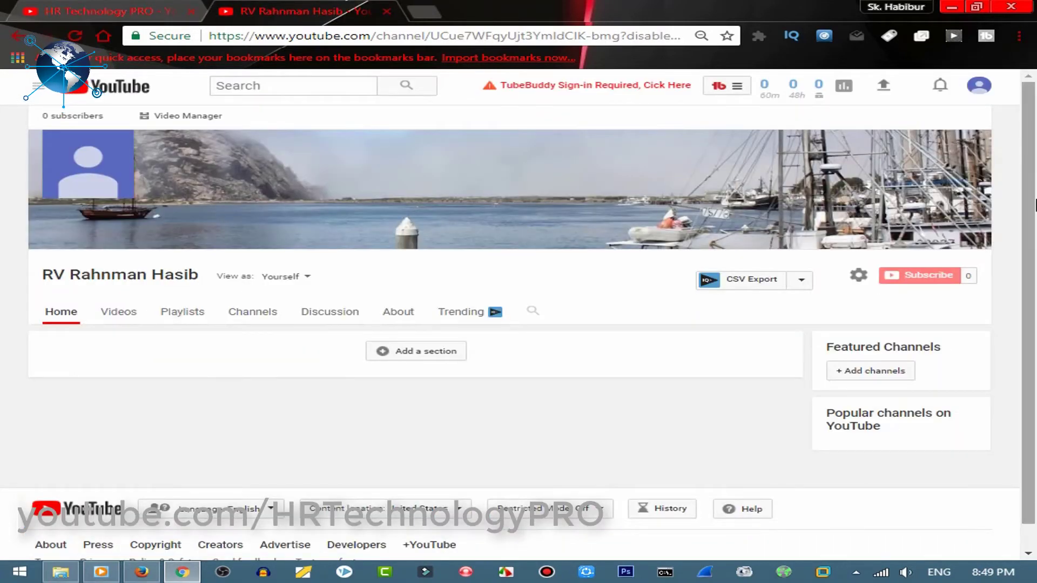
{"action": "scroll", "coordinate": [1035, 230], "scroll_direction": "down", "scroll_amount": 1}
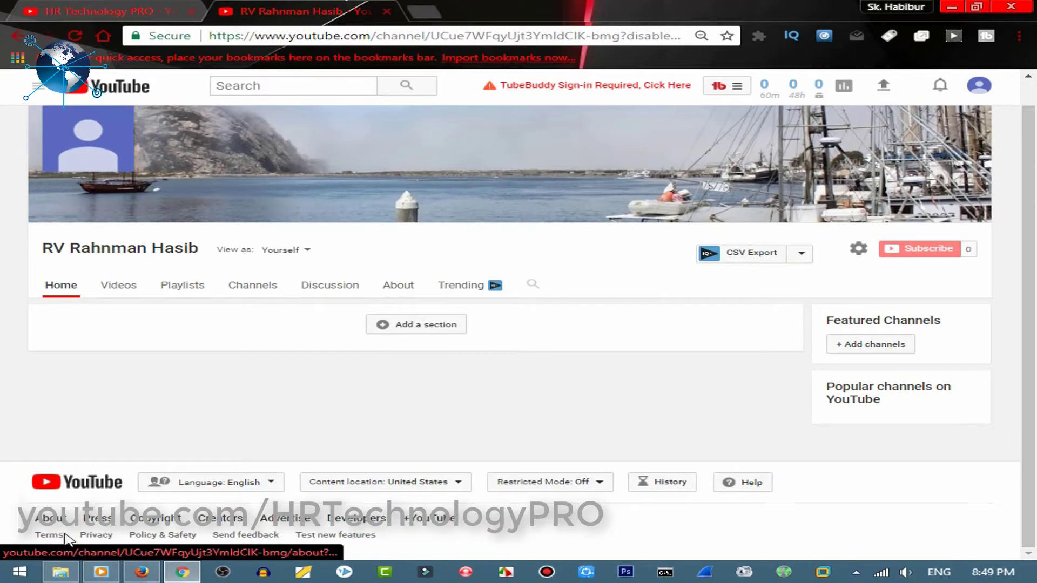
{"action": "left_click", "coordinate": [182, 573]}
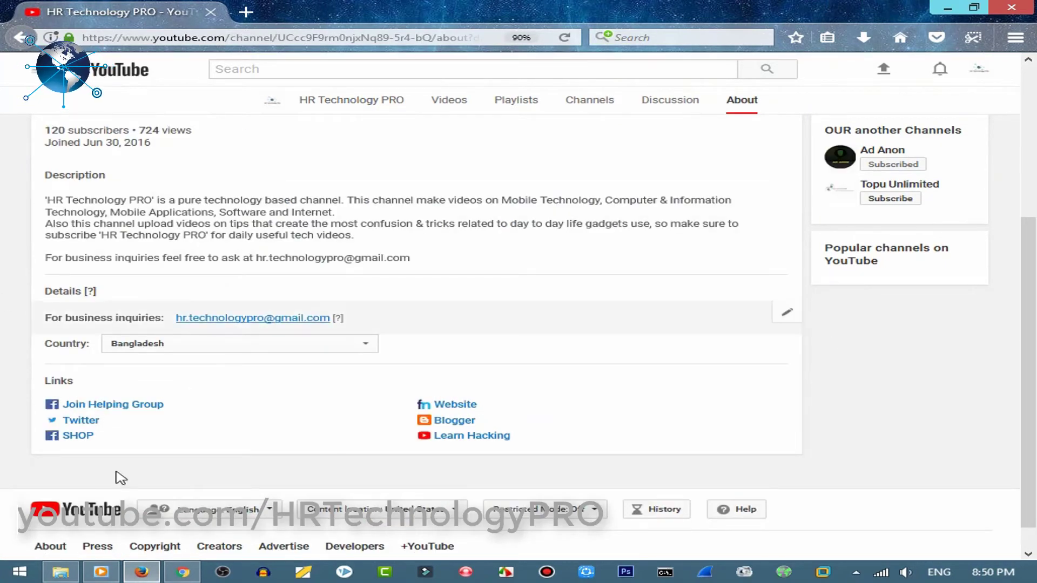
{"action": "left_click", "coordinate": [944, 11]}
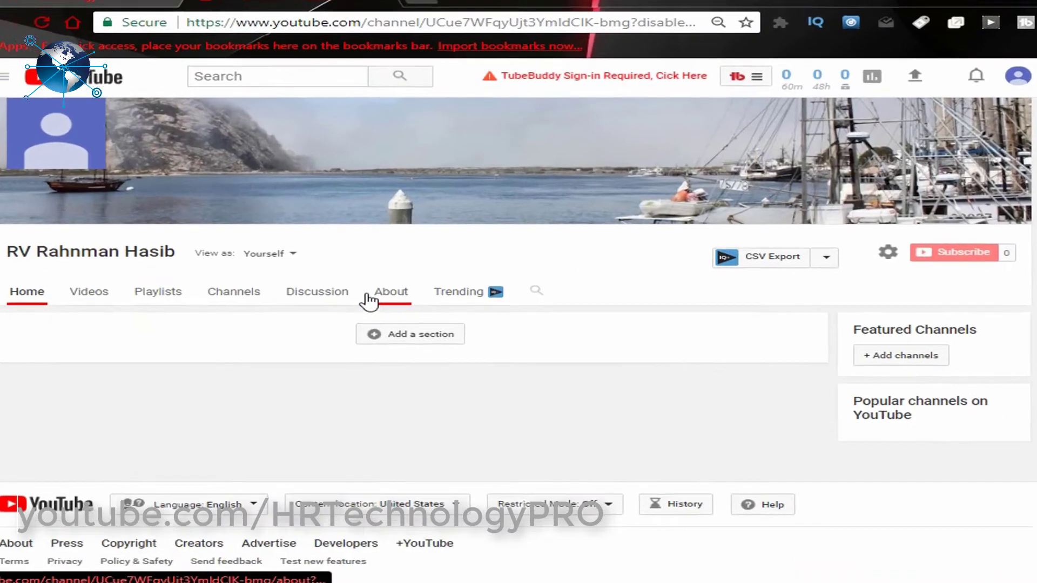
{"action": "left_click", "coordinate": [392, 286]}
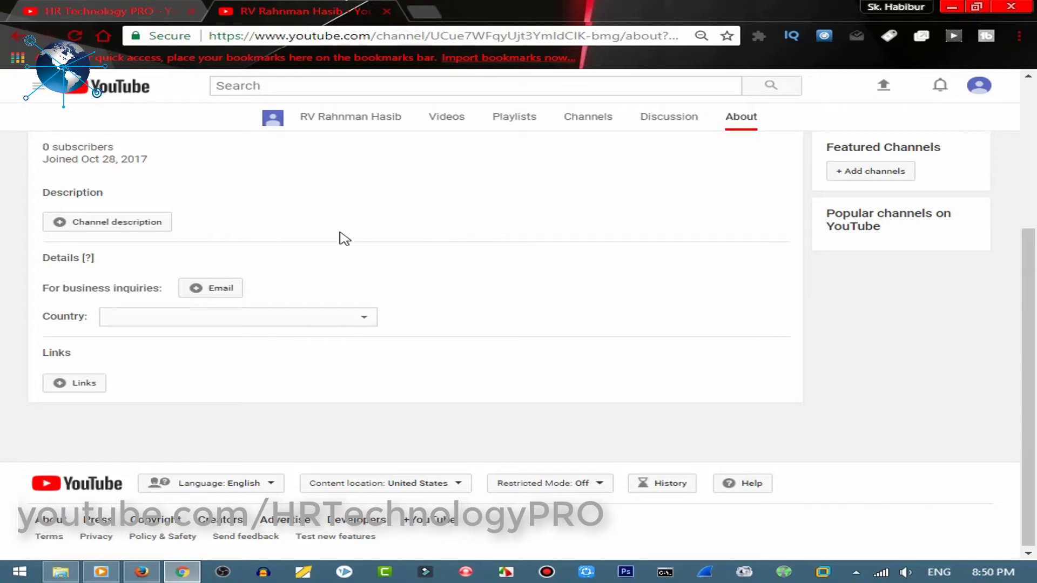
Enter 'HI' as the new channel's description and save it
{"action": "scroll", "coordinate": [405, 233], "scroll_direction": "up", "scroll_amount": 4}
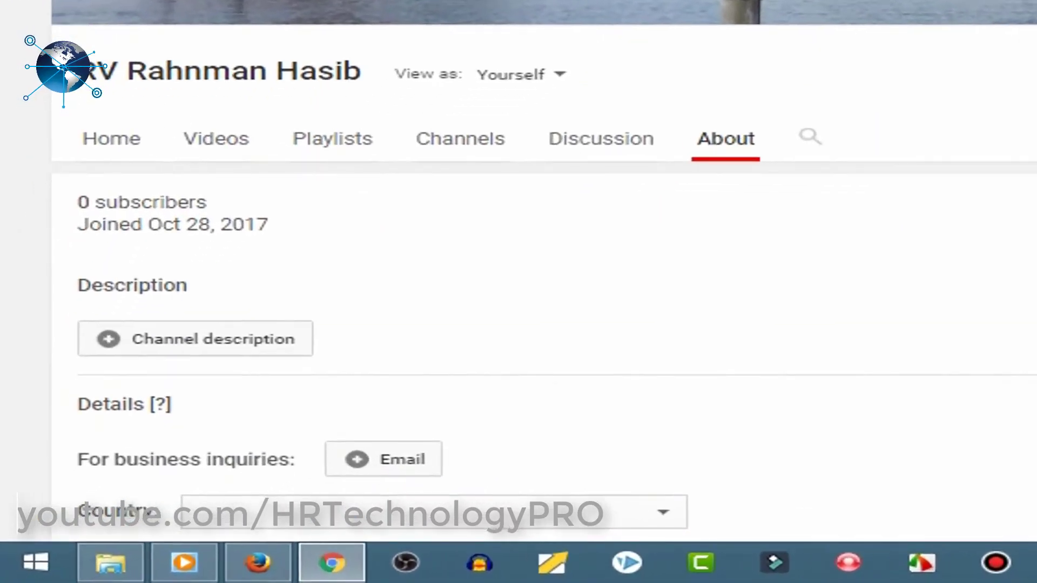
{"action": "scroll", "coordinate": [151, 235], "scroll_direction": "down", "scroll_amount": 2}
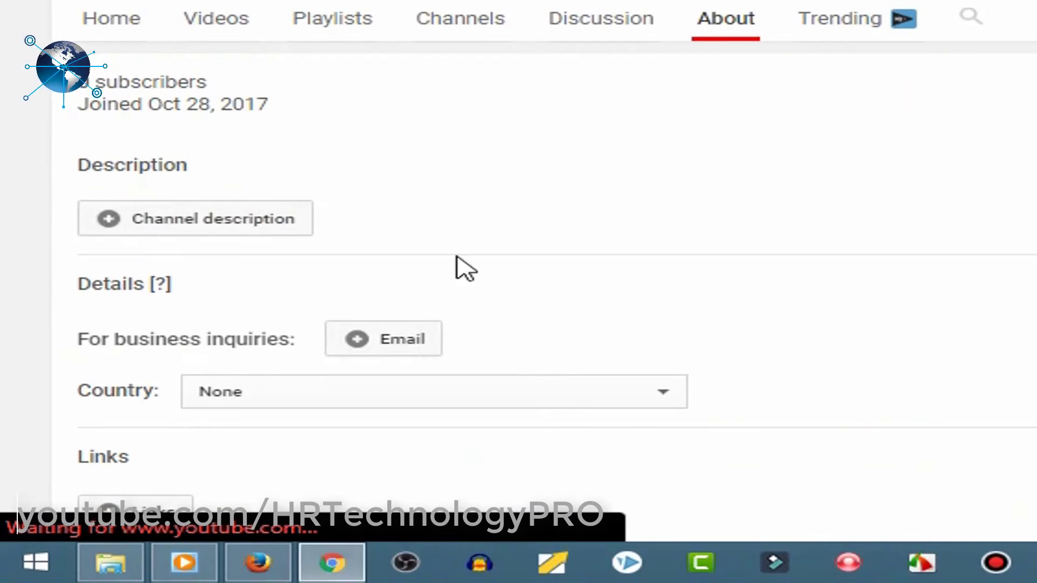
{"action": "left_click", "coordinate": [232, 216]}
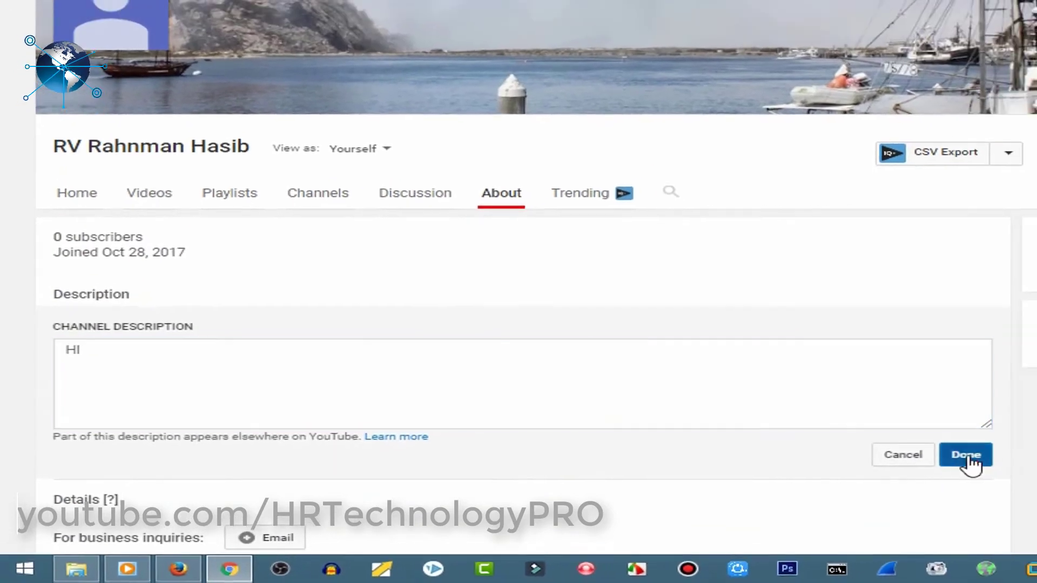
{"action": "left_click", "coordinate": [621, 319]}
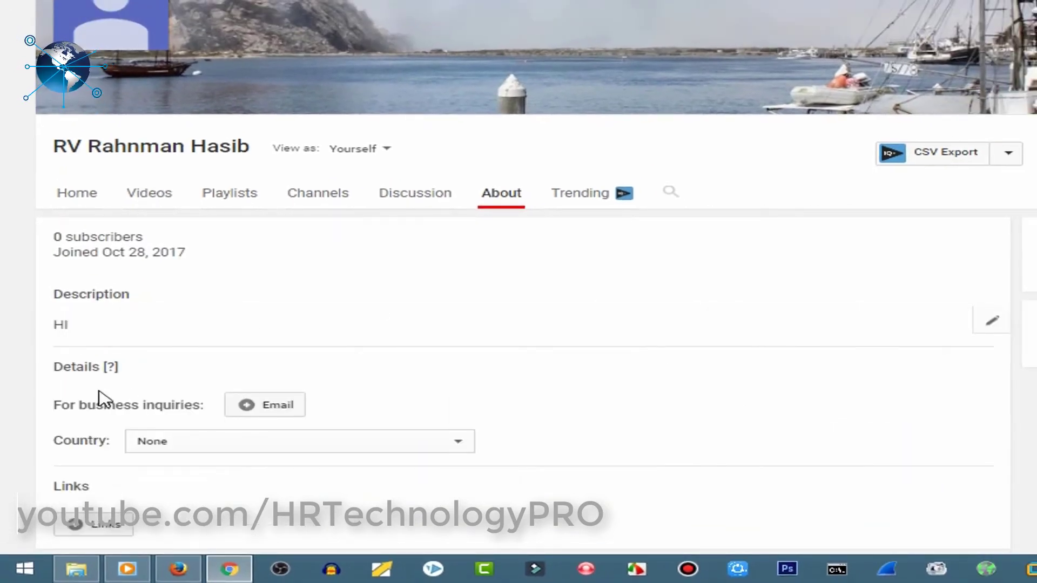
Add and save a business-inquiries email address for the new channel
{"action": "left_click", "coordinate": [286, 408]}
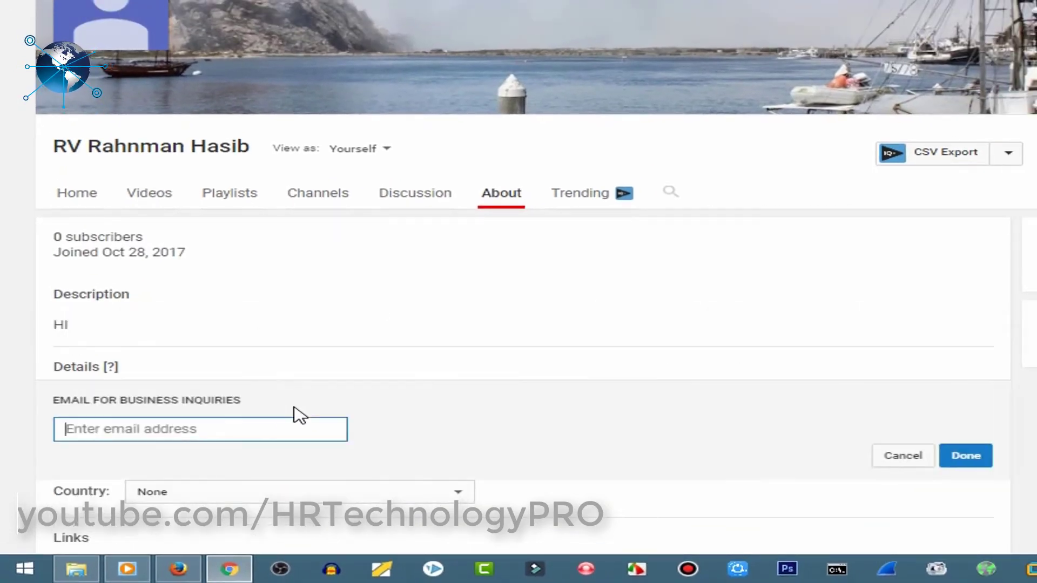
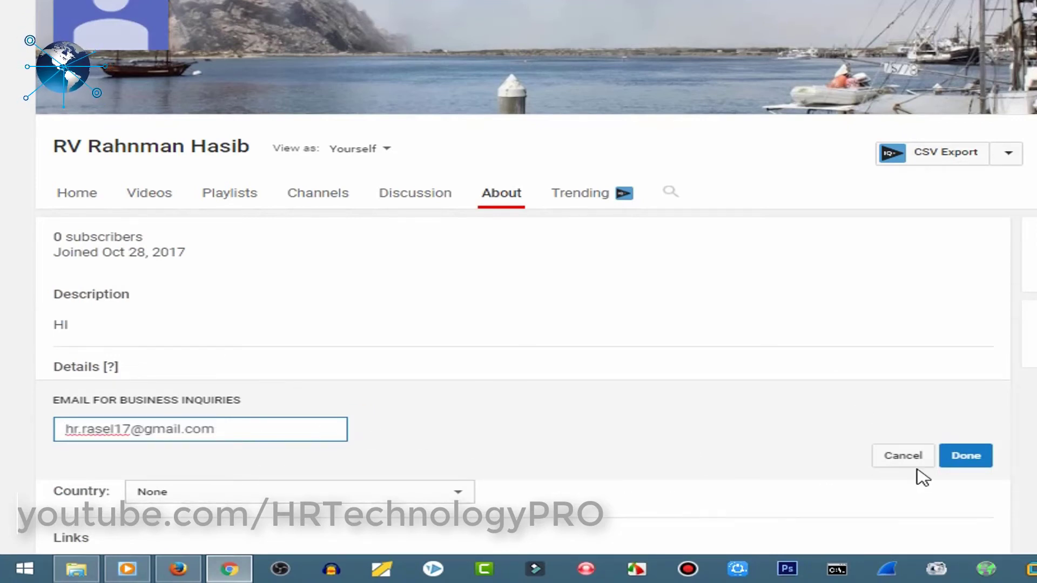
{"action": "left_click", "coordinate": [978, 457]}
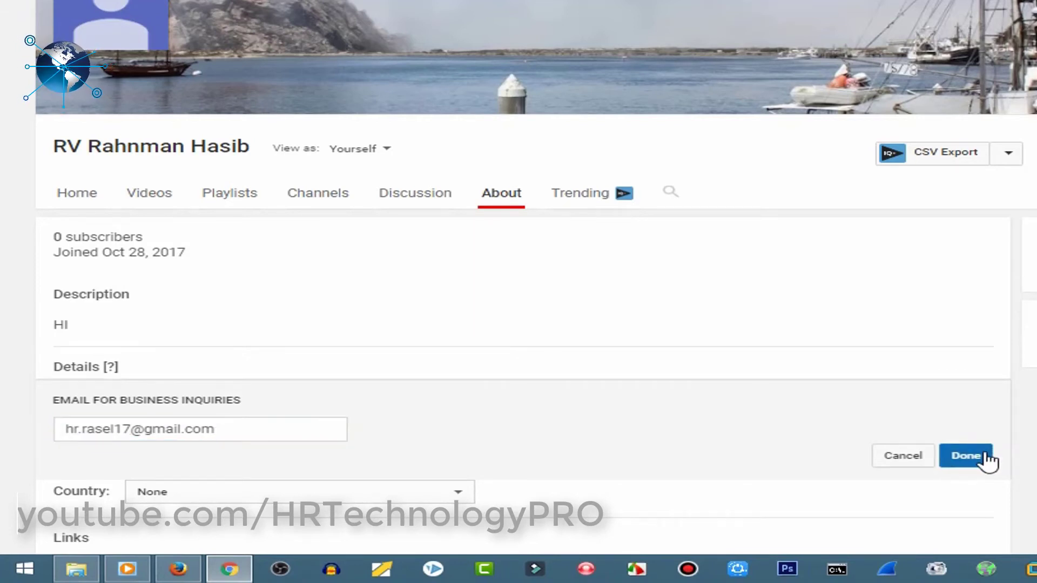
Set the new channel's country to Bangladesh
{"action": "left_click", "coordinate": [343, 433]}
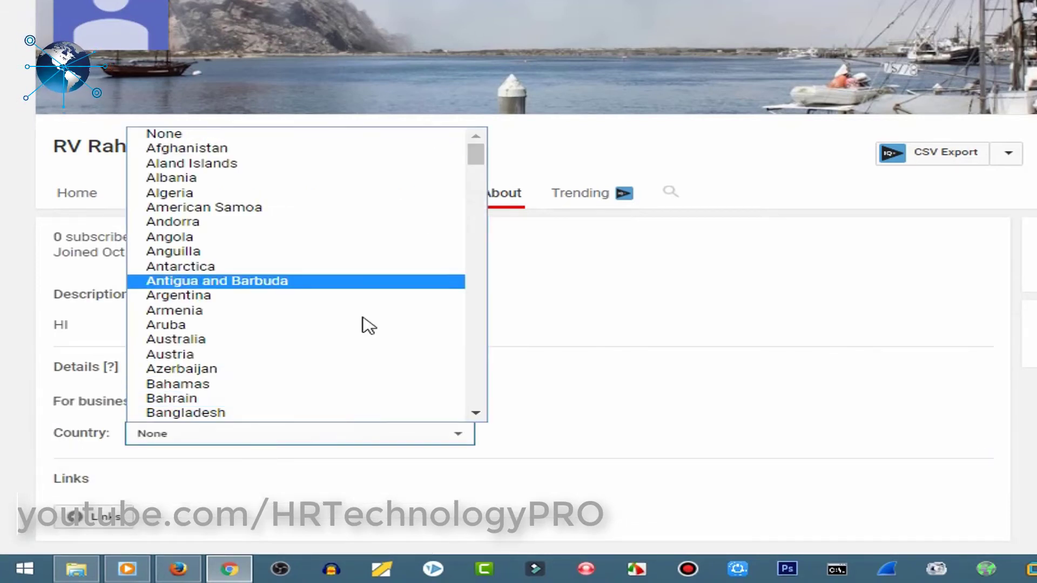
{"action": "left_click", "coordinate": [354, 414]}
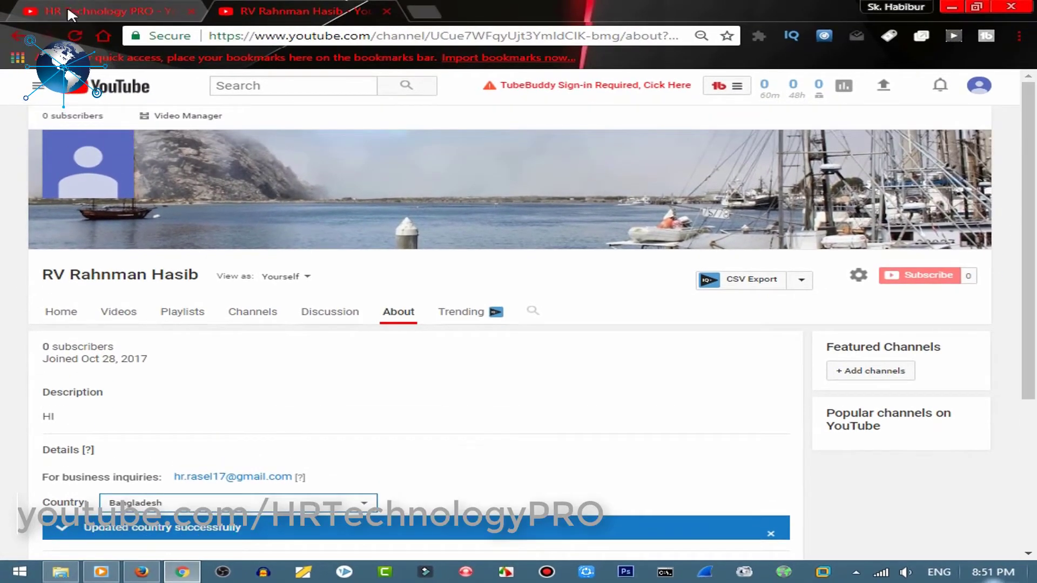
{"action": "key", "text": "alt+Tab"}
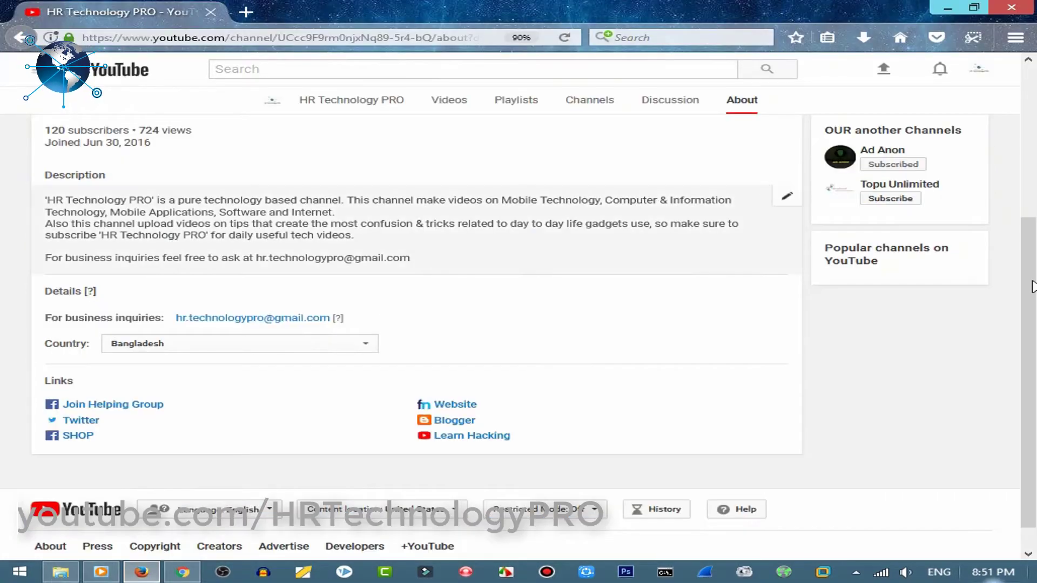
Return to the new channel's About page and scroll down to the Links section
{"action": "scroll", "coordinate": [1027, 276], "scroll_direction": "up", "scroll_amount": 8}
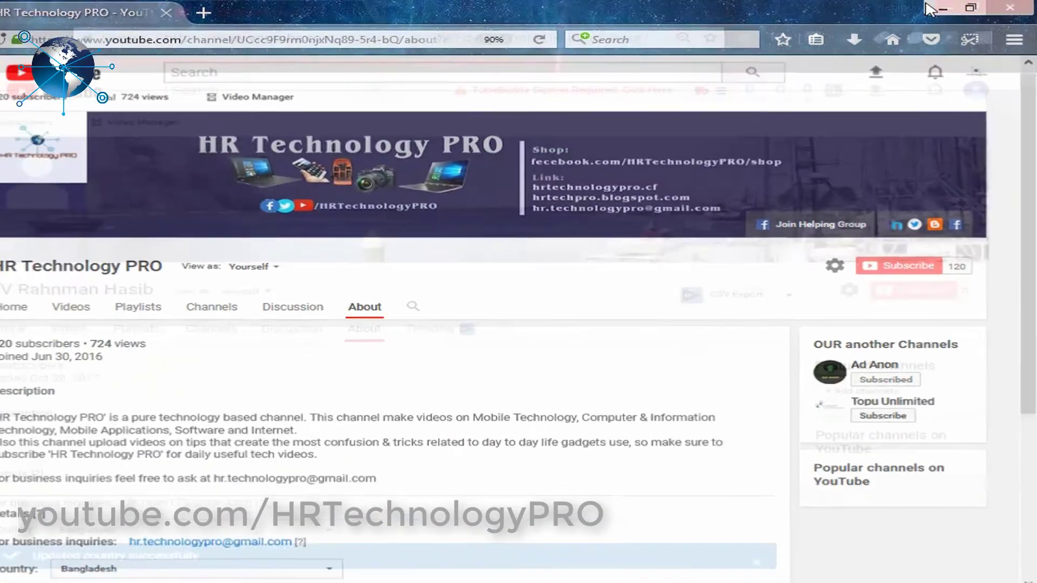
{"action": "key", "text": "alt+Tab"}
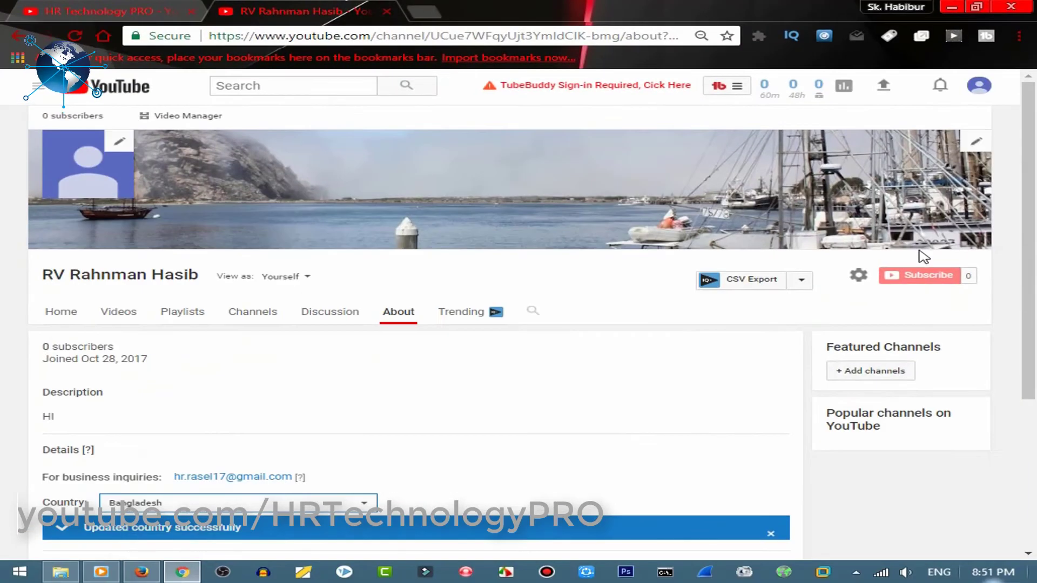
{"action": "left_click_drag", "start_coordinate": [1031, 206], "coordinate": [1030, 208]}
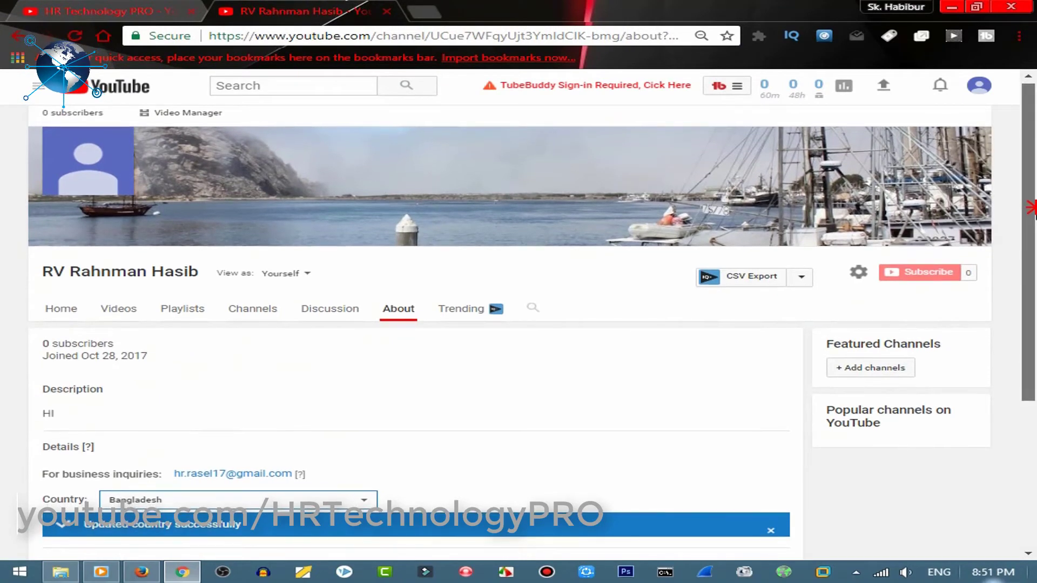
{"action": "scroll", "coordinate": [643, 377], "scroll_direction": "down", "scroll_amount": 5}
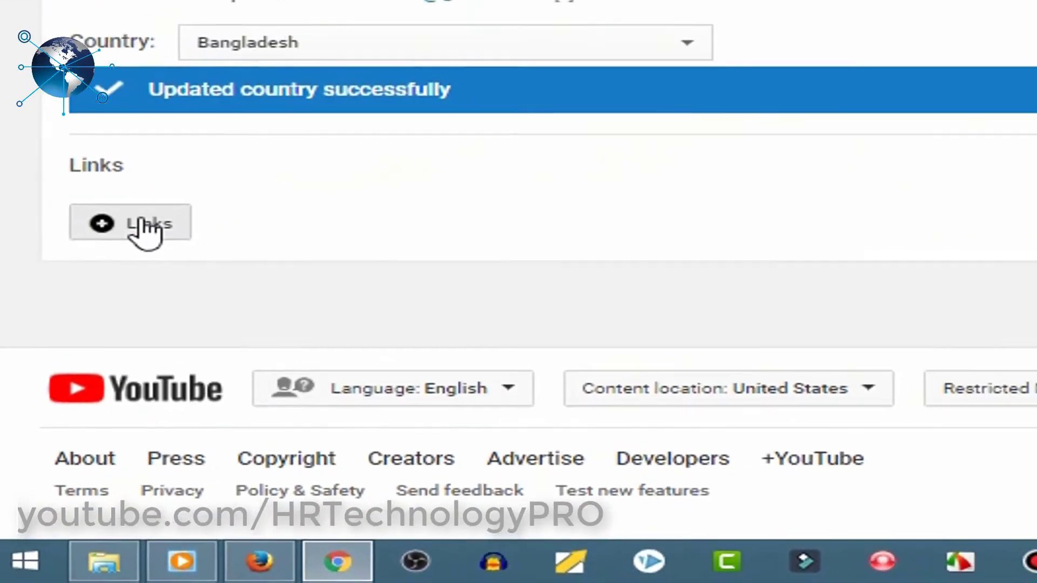
Keep 5 links overlaid on channel art and title the first link 'Tech channel'
{"action": "left_click", "coordinate": [136, 270]}
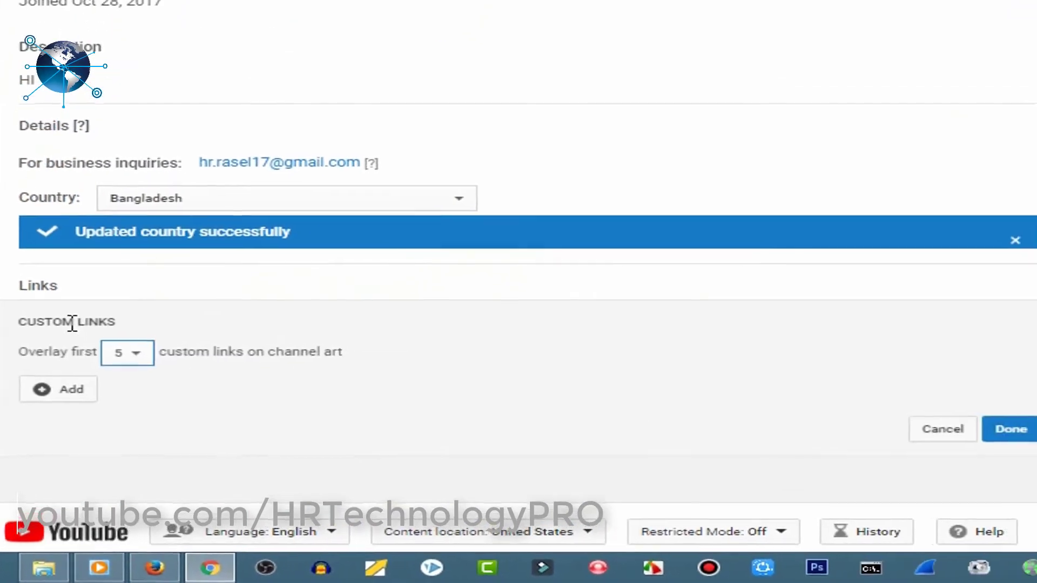
{"action": "left_click", "coordinate": [140, 358]}
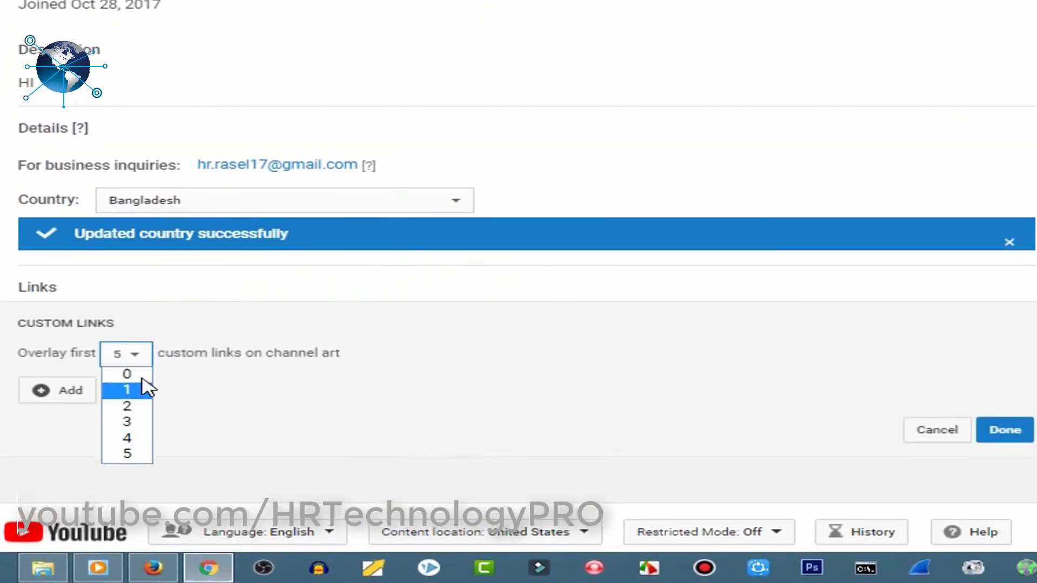
{"action": "left_click", "coordinate": [128, 455]}
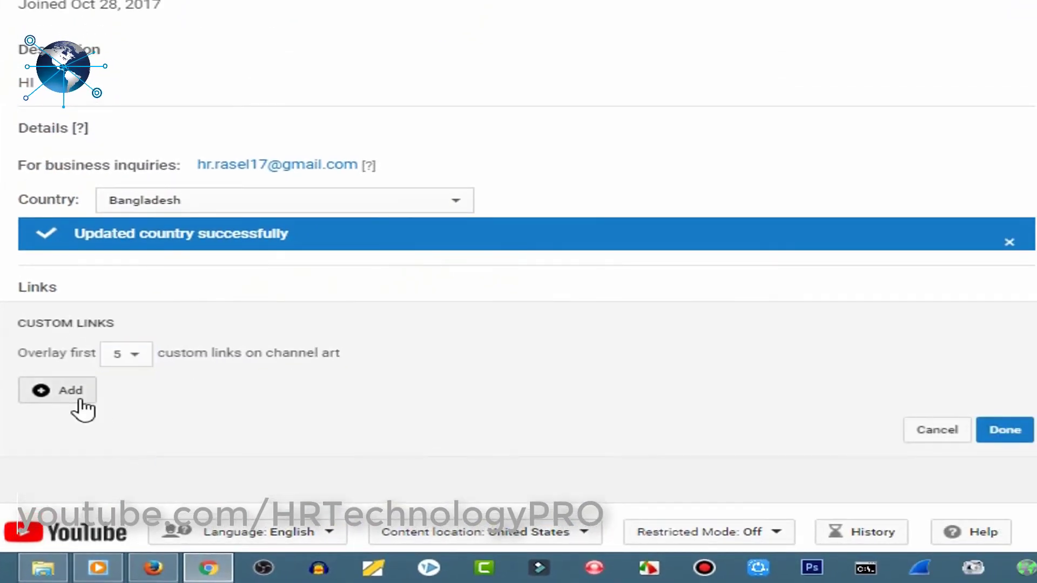
{"action": "left_click", "coordinate": [76, 398]}
{"action": "left_click", "coordinate": [192, 391]}
{"action": "left_click", "coordinate": [416, 387]}
{"action": "left_click", "coordinate": [246, 393]}
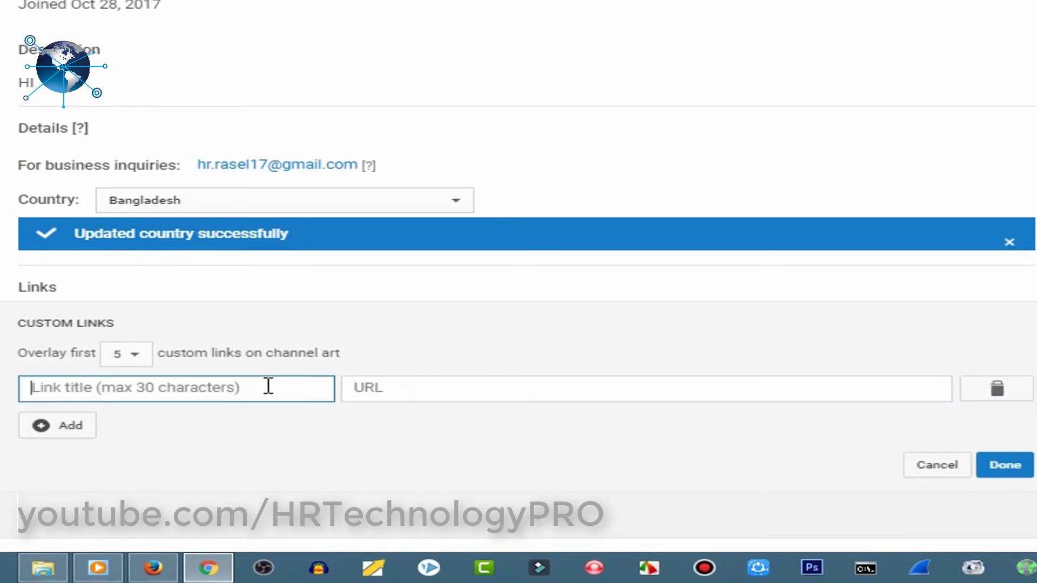
{"action": "type", "text": "Tech channel"}
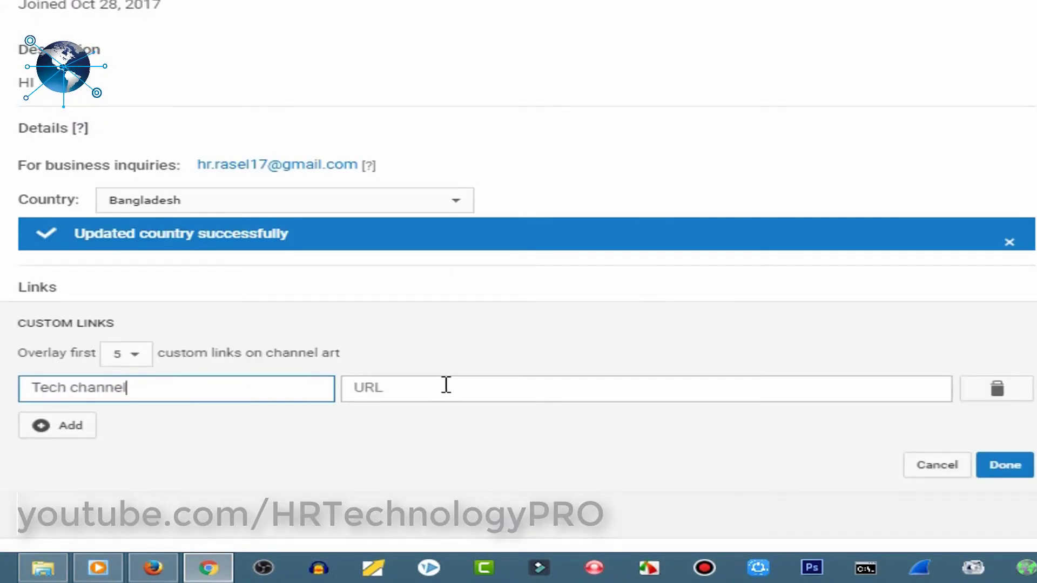
Set the first link's URL to the copied YouTube address plus 'HRTechnologyPRO'
{"action": "left_click", "coordinate": [446, 385]}
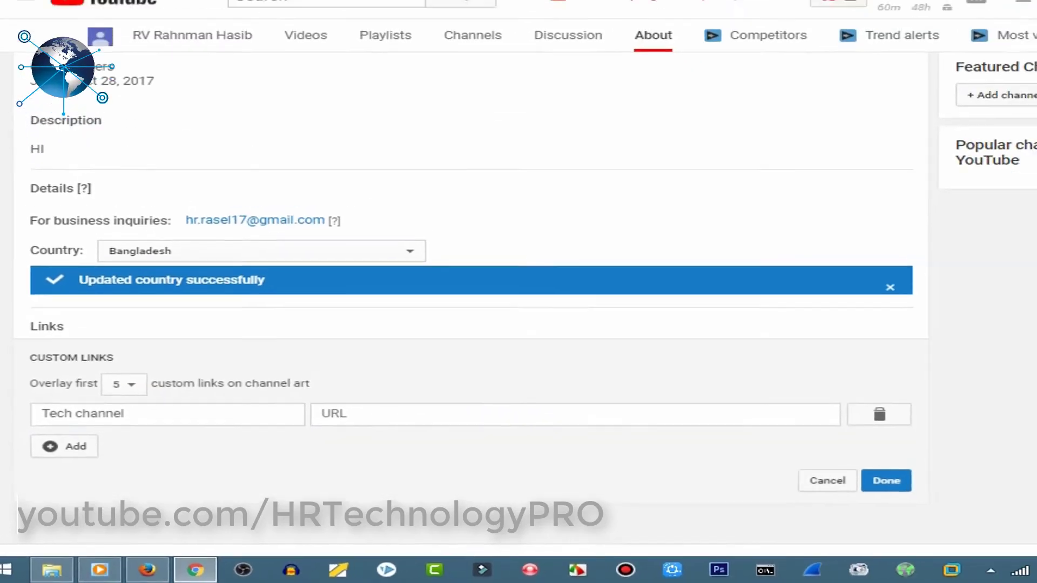
{"action": "left_click_drag", "start_coordinate": [209, 36], "coordinate": [373, 44]}
{"action": "key", "text": "ctrl+c"}
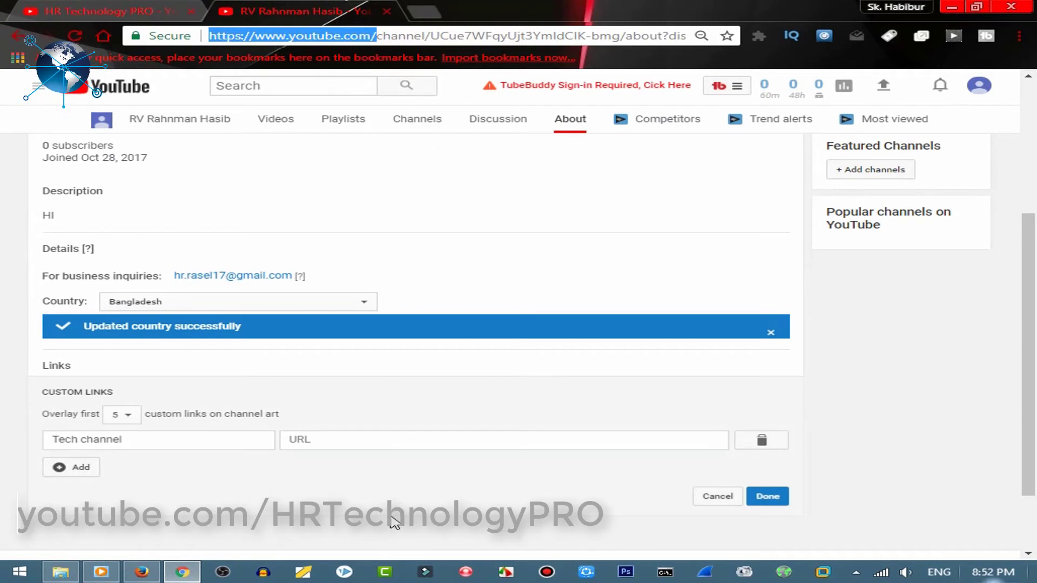
{"action": "left_click", "coordinate": [404, 440]}
{"action": "key", "text": "ctrl+v"}
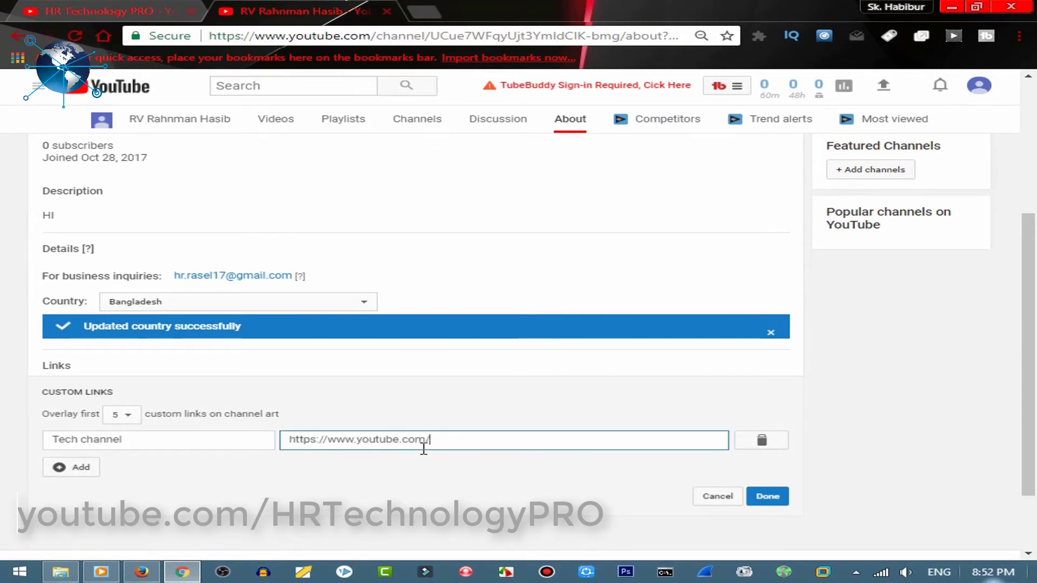
{"action": "type", "text": "HRTechnologyPRO"}
Add a second link, beginning its Facebook page title with 'Fa'
{"action": "left_click", "coordinate": [82, 477]}
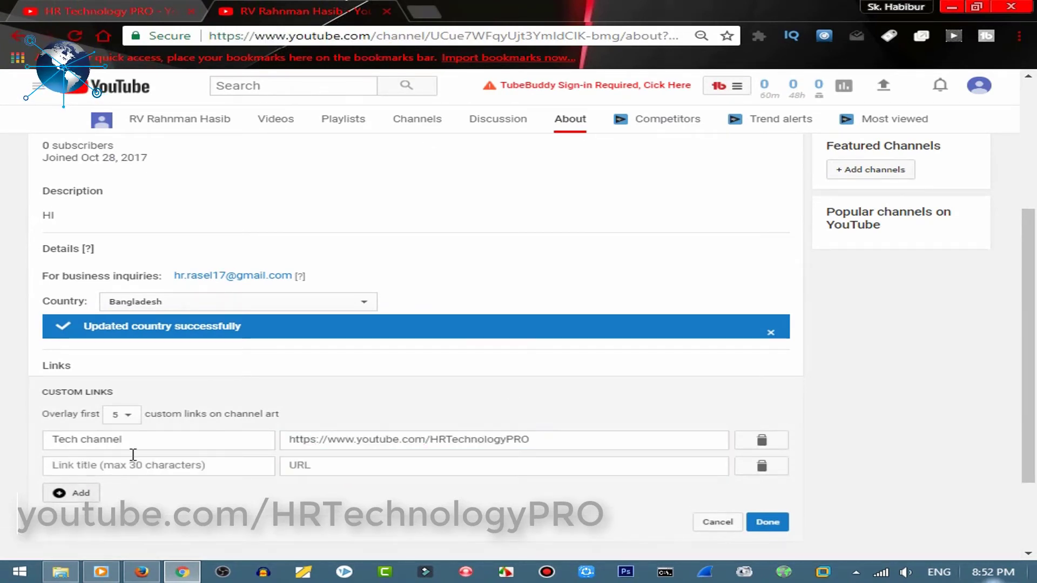
{"action": "left_click", "coordinate": [153, 464]}
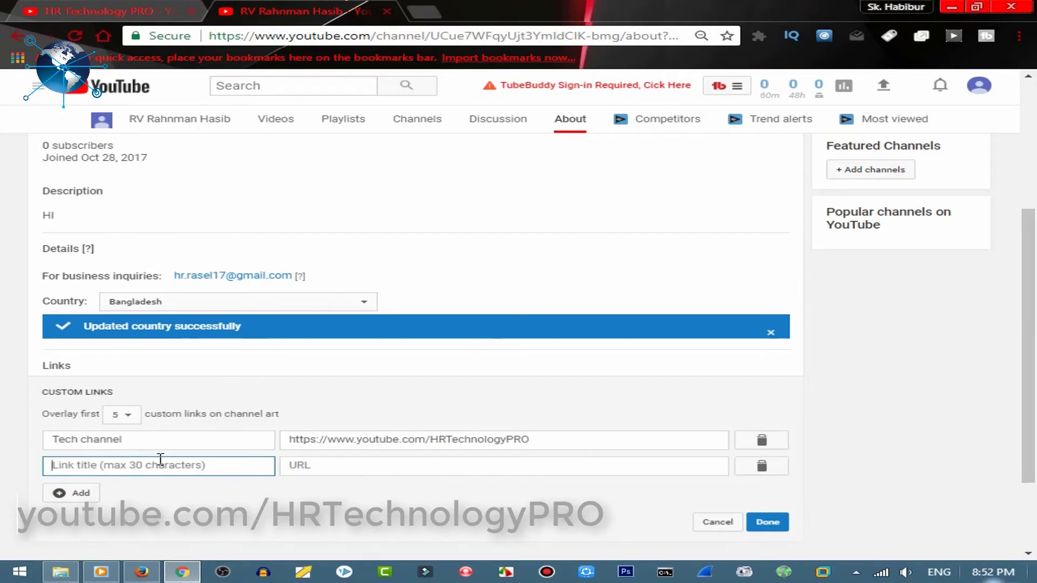
{"action": "type", "text": "Facebook page"}
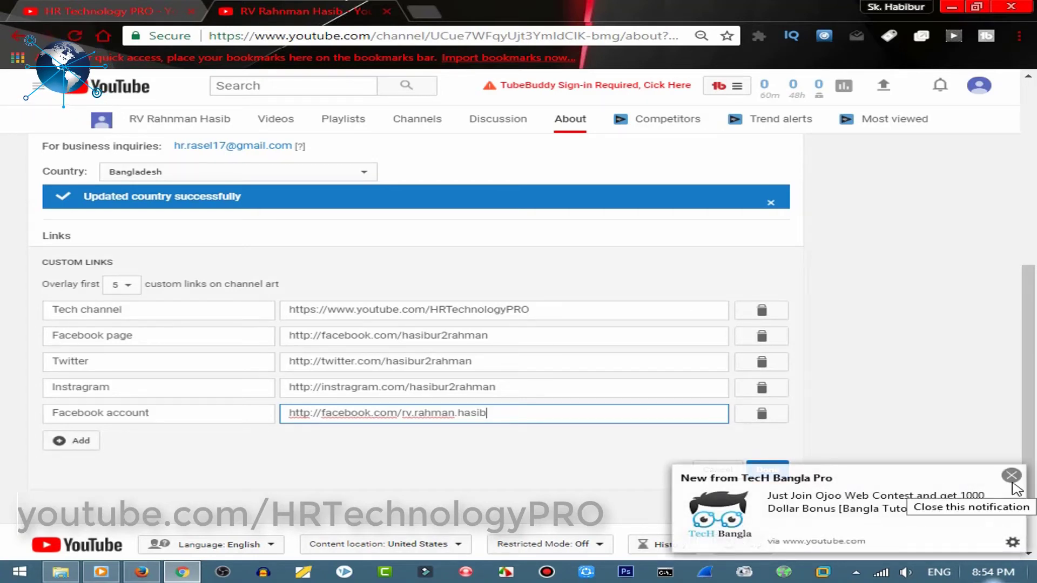
{"action": "left_click", "coordinate": [1012, 478]}
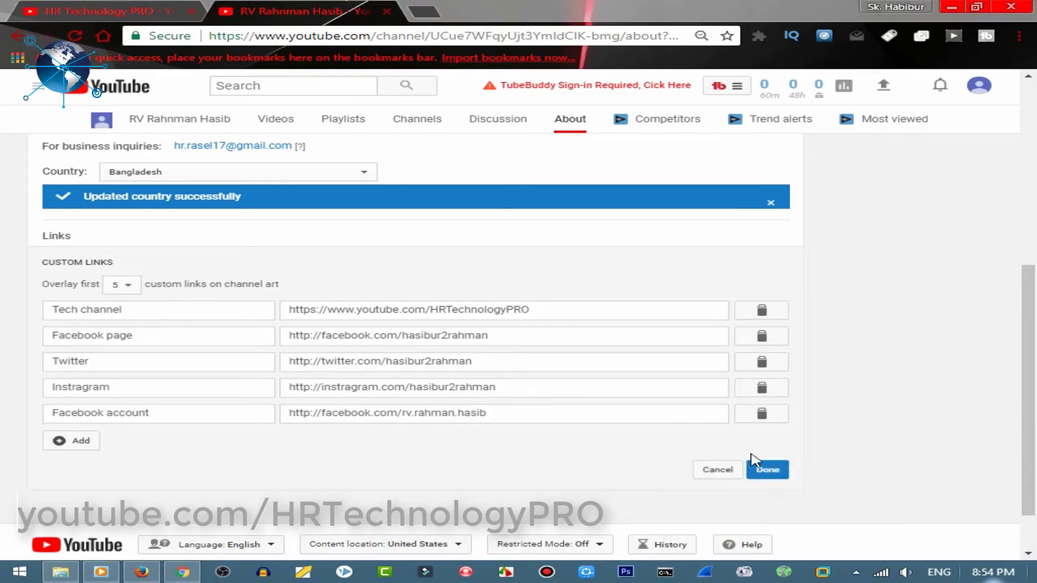
Save the five custom links and check them on the new channel's banner from Home
{"action": "left_click", "coordinate": [768, 470]}
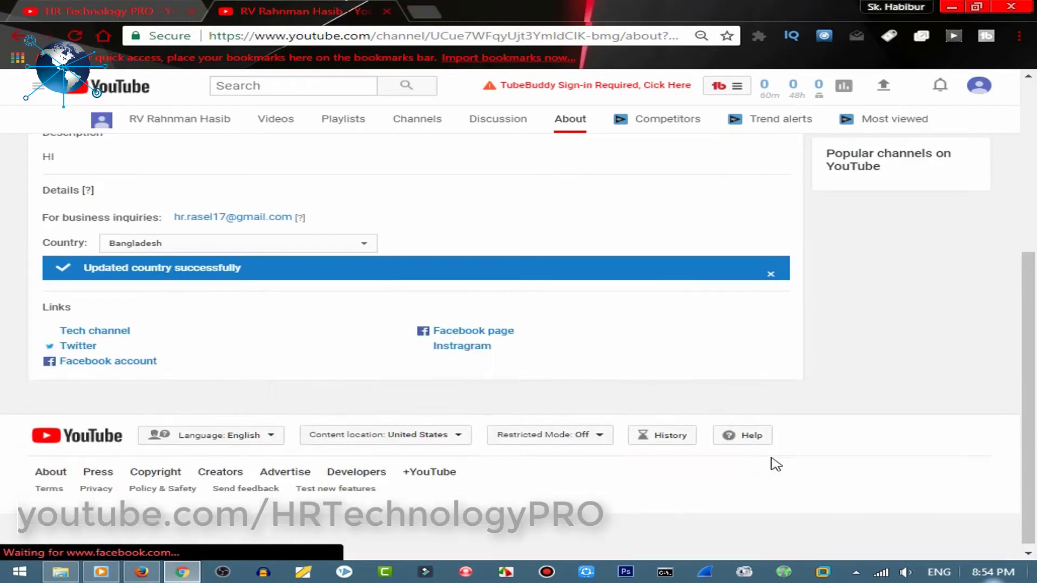
{"action": "scroll", "coordinate": [839, 252], "scroll_direction": "up", "scroll_amount": 5}
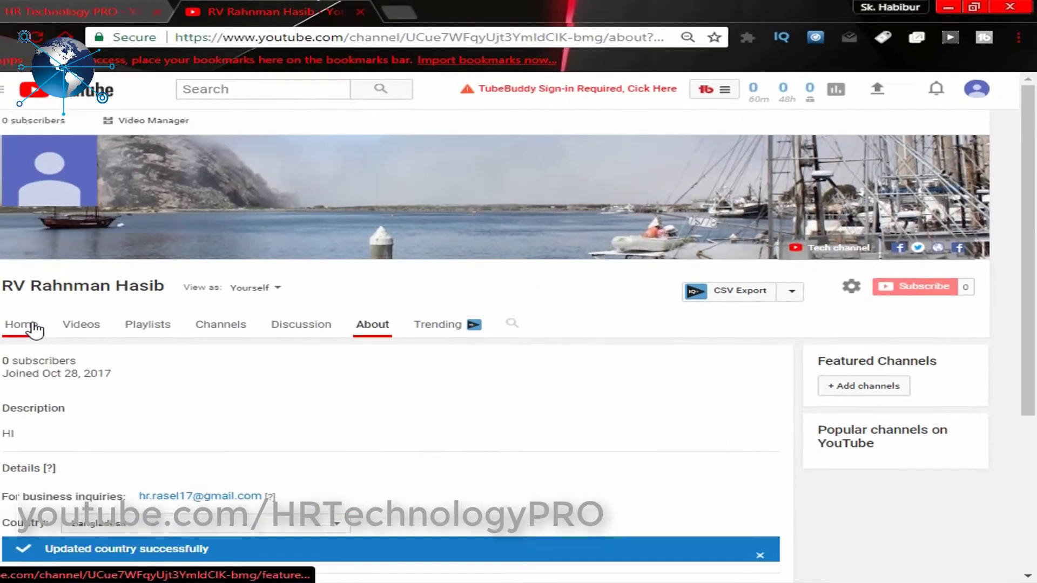
{"action": "left_click", "coordinate": [67, 314]}
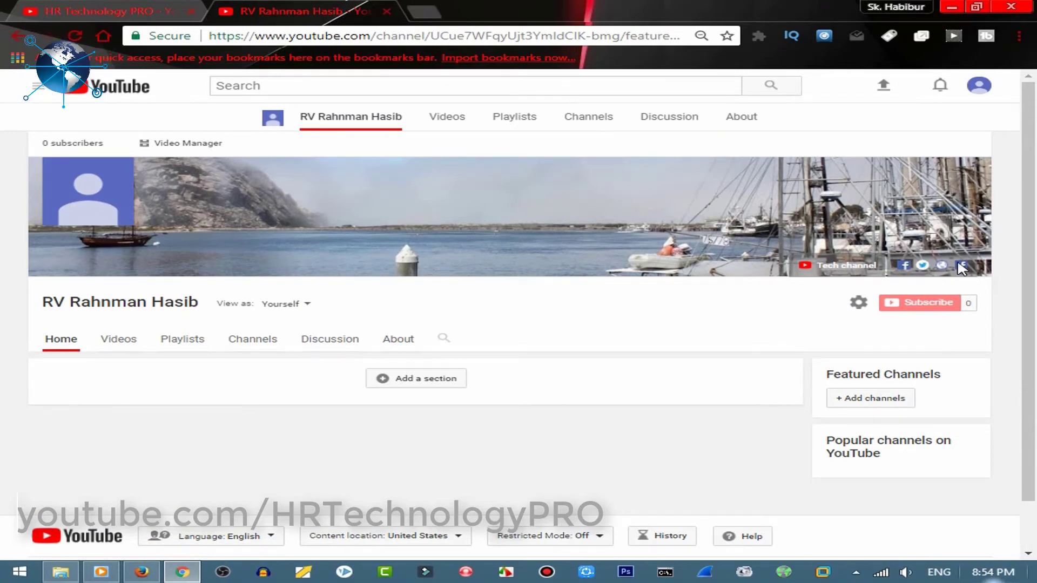
{"action": "mouse_move", "coordinate": [314, 269]}
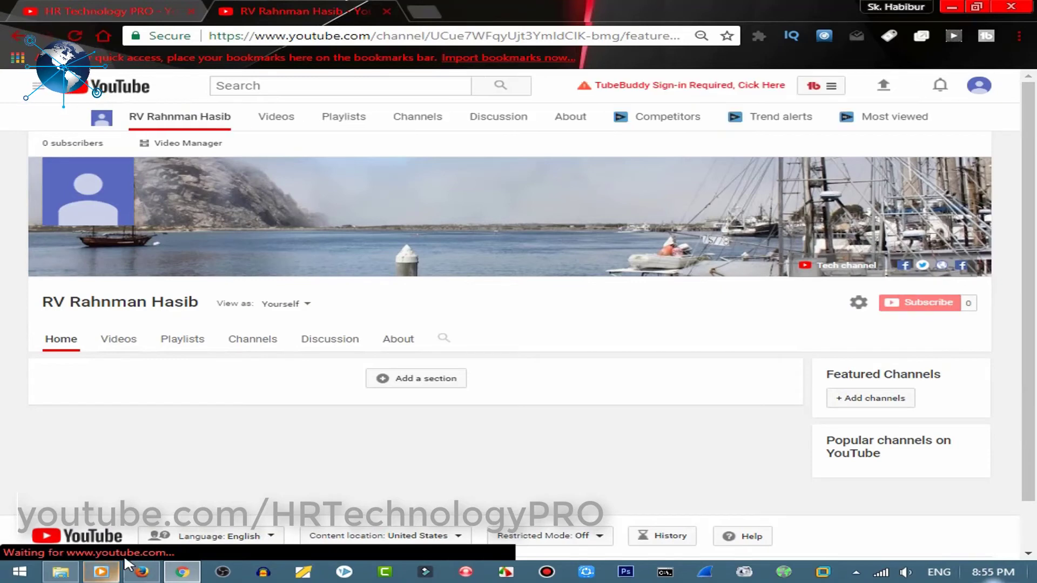
{"action": "left_click", "coordinate": [70, 9]}
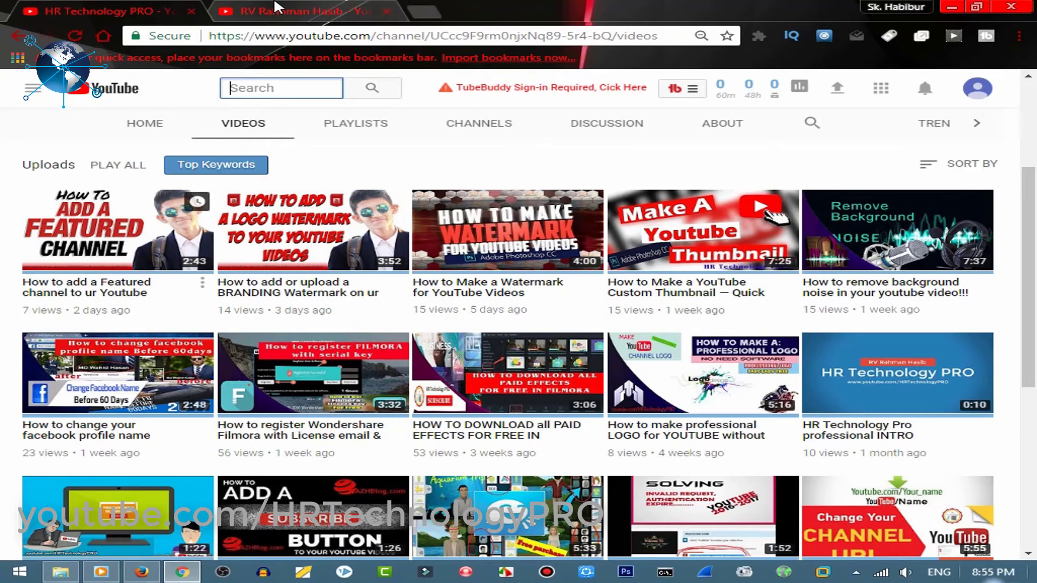
Move between the two channels' tabs and windows to reach HR Technology PRO's Videos page
{"action": "left_click", "coordinate": [292, 11]}
{"action": "left_click", "coordinate": [108, 11]}
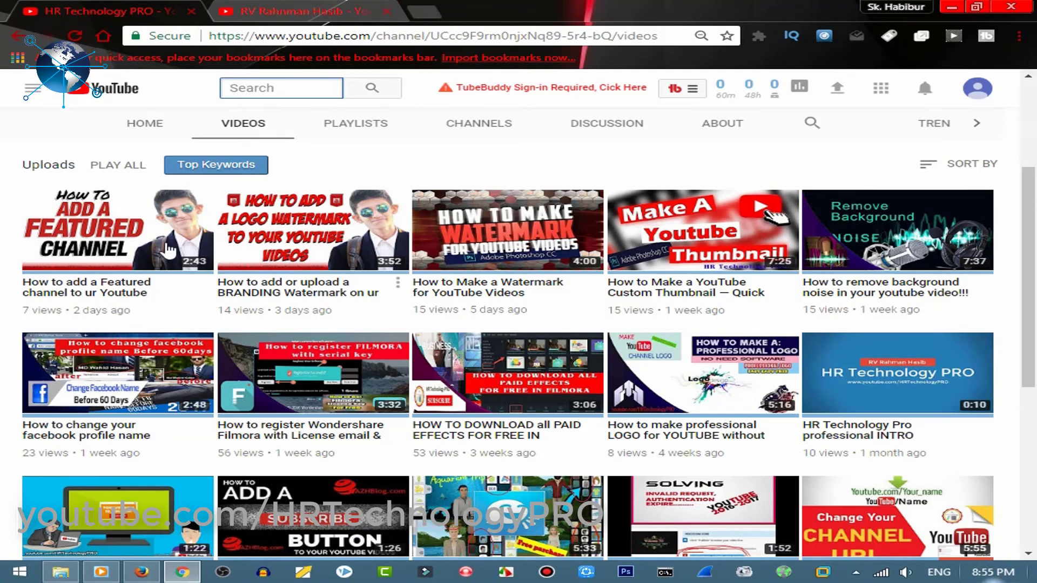
{"action": "left_click", "coordinate": [311, 10]}
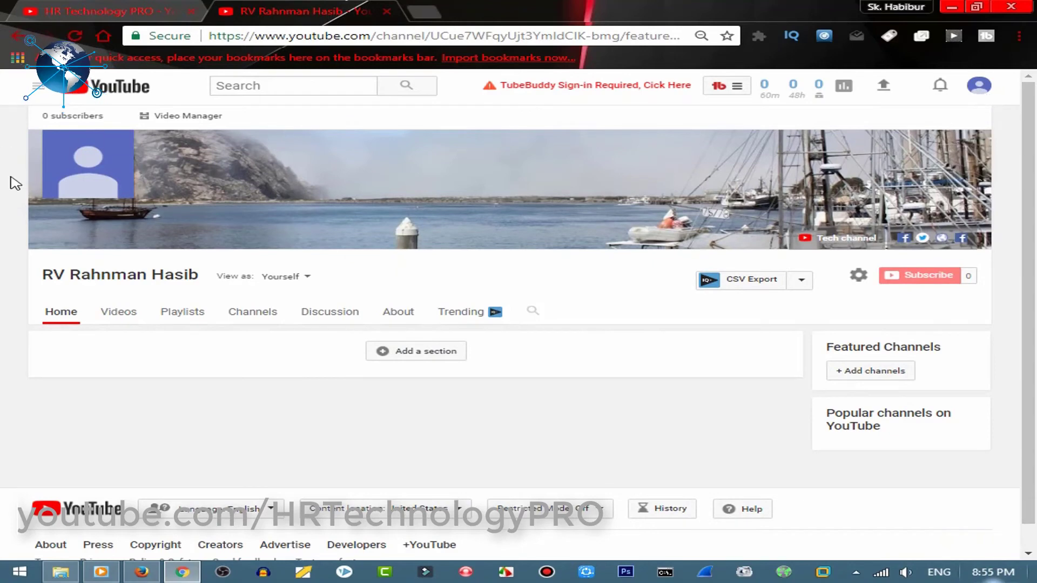
{"action": "left_click", "coordinate": [143, 573]}
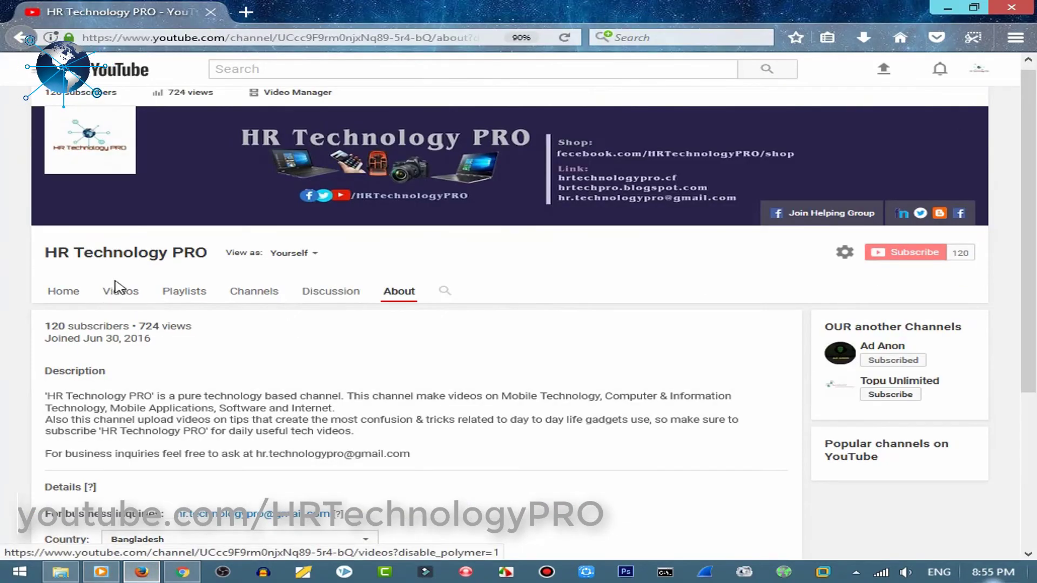
{"action": "left_click", "coordinate": [331, 291]}
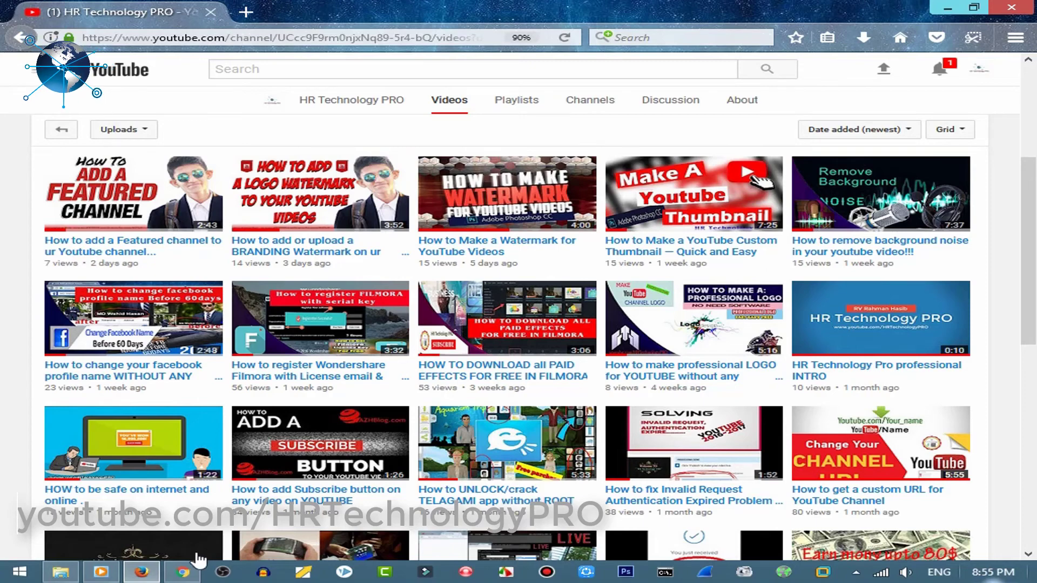
Bring the HR Technology PRO Videos window forward and open the account menu
{"action": "left_click", "coordinate": [183, 573]}
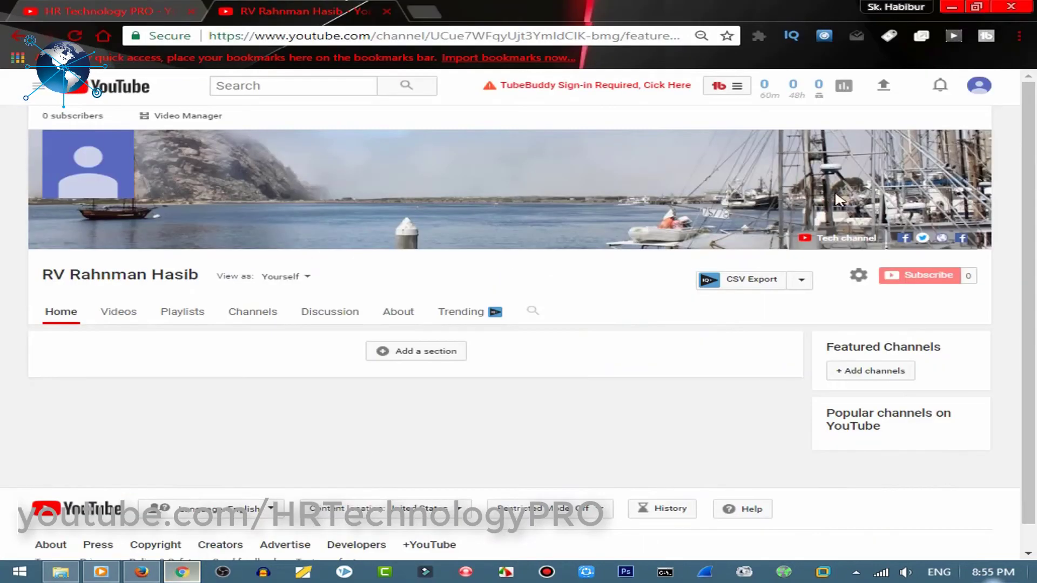
{"action": "scroll", "coordinate": [993, 190], "scroll_direction": "down", "scroll_amount": 1}
{"action": "scroll", "coordinate": [993, 189], "scroll_direction": "up", "scroll_amount": 1}
{"action": "left_click", "coordinate": [139, 575]}
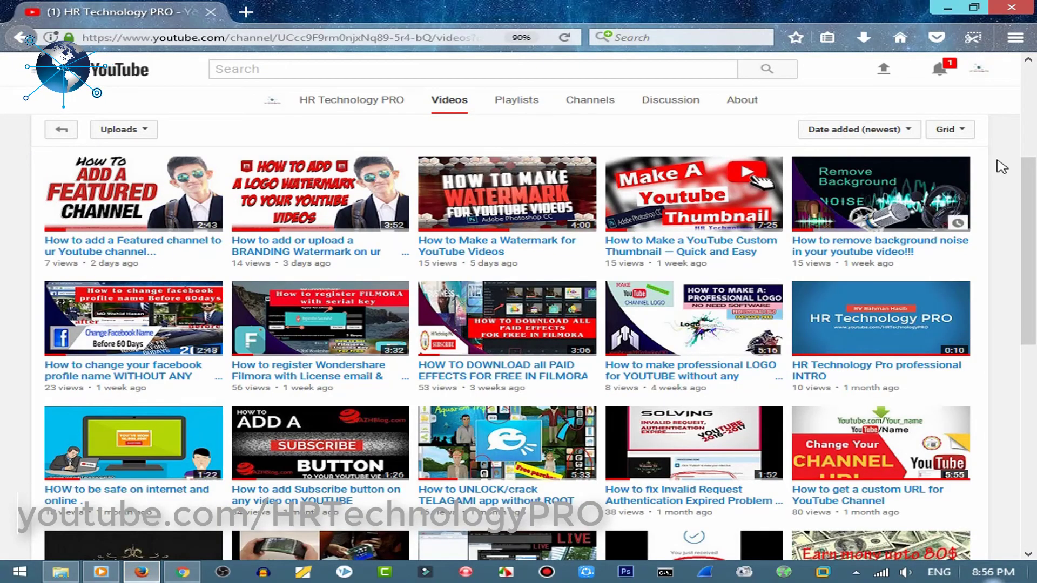
{"action": "scroll", "coordinate": [981, 69], "scroll_direction": "up", "scroll_amount": 5}
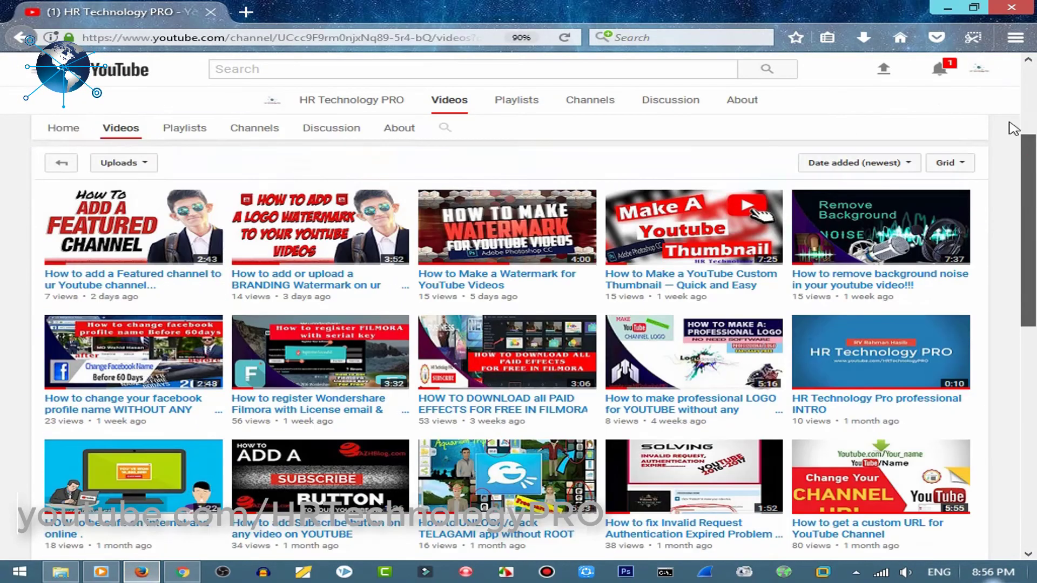
{"action": "left_click", "coordinate": [982, 70]}
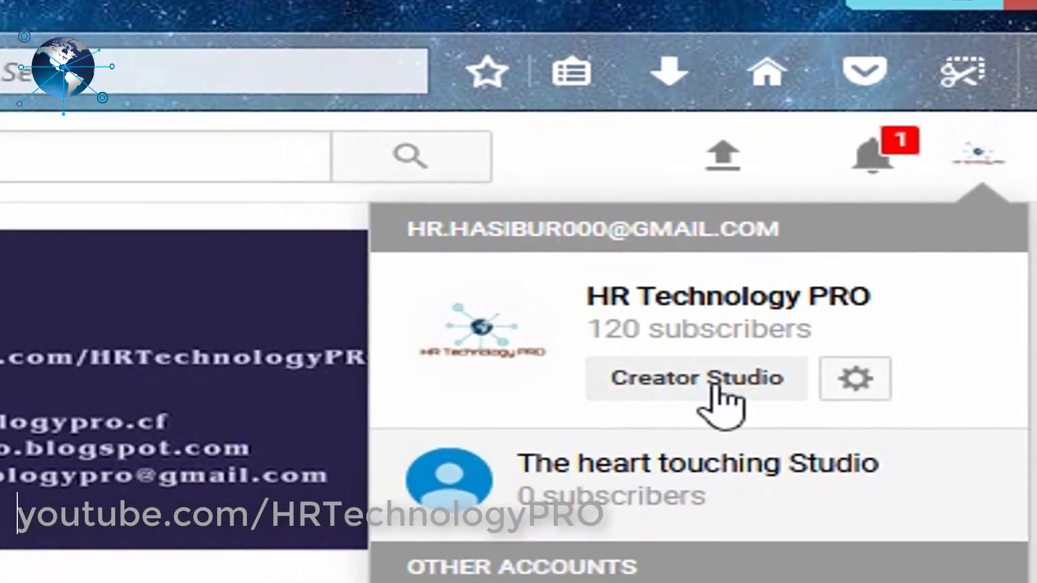
Open the Featured content settings in HR Technology PRO's Creator Studio
{"action": "left_click", "coordinate": [616, 415]}
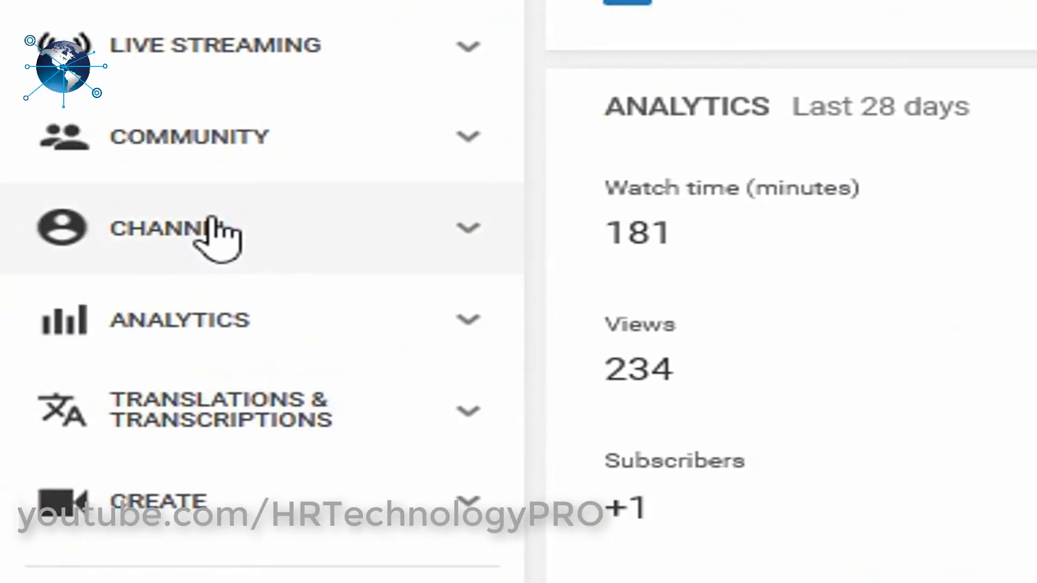
{"action": "left_click", "coordinate": [214, 235]}
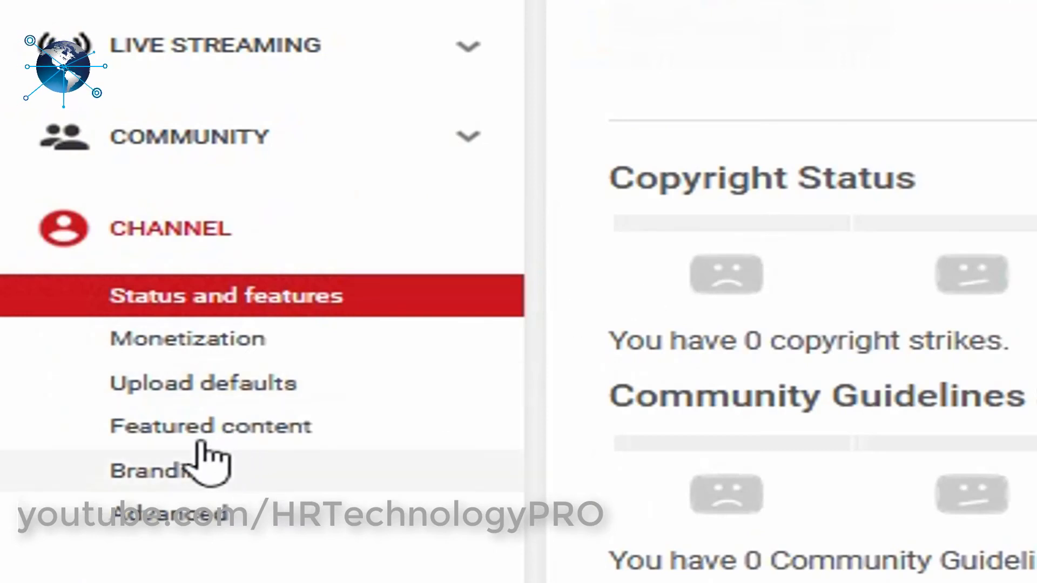
{"action": "left_click", "coordinate": [239, 431]}
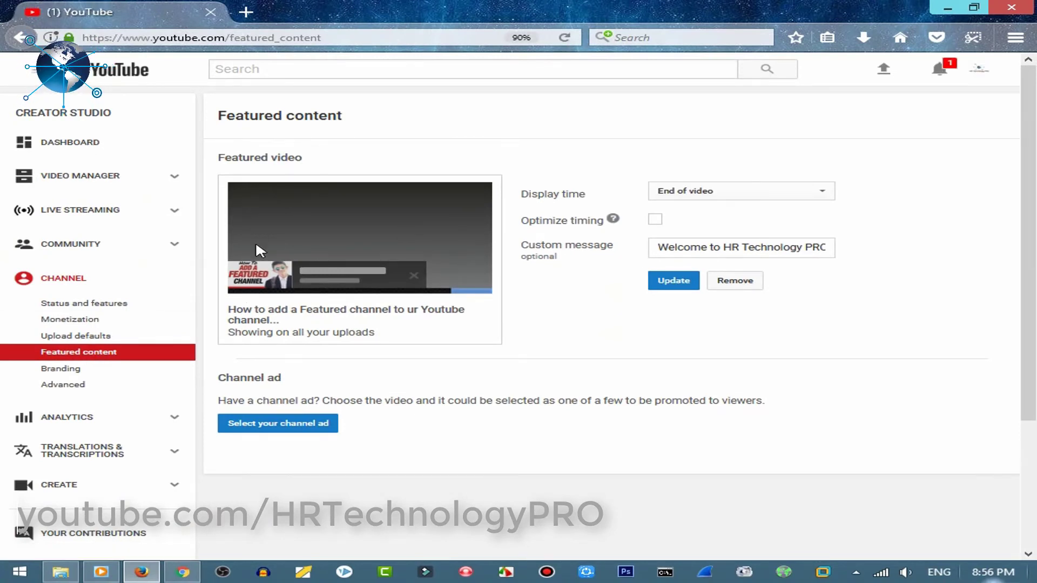
Remove the currently featured video and select the custom message text
{"action": "left_click", "coordinate": [731, 281]}
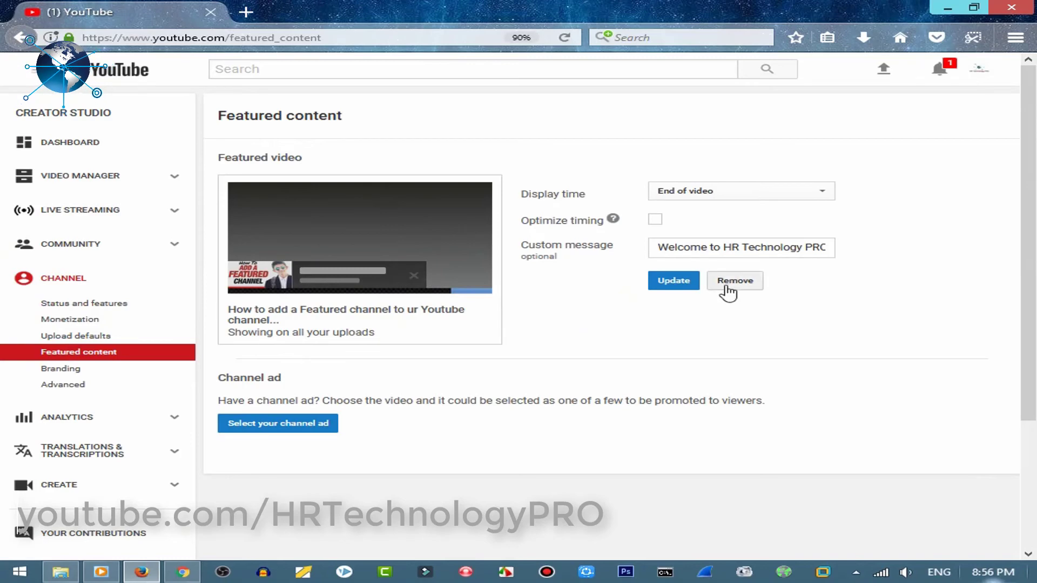
{"action": "left_click", "coordinate": [770, 253]}
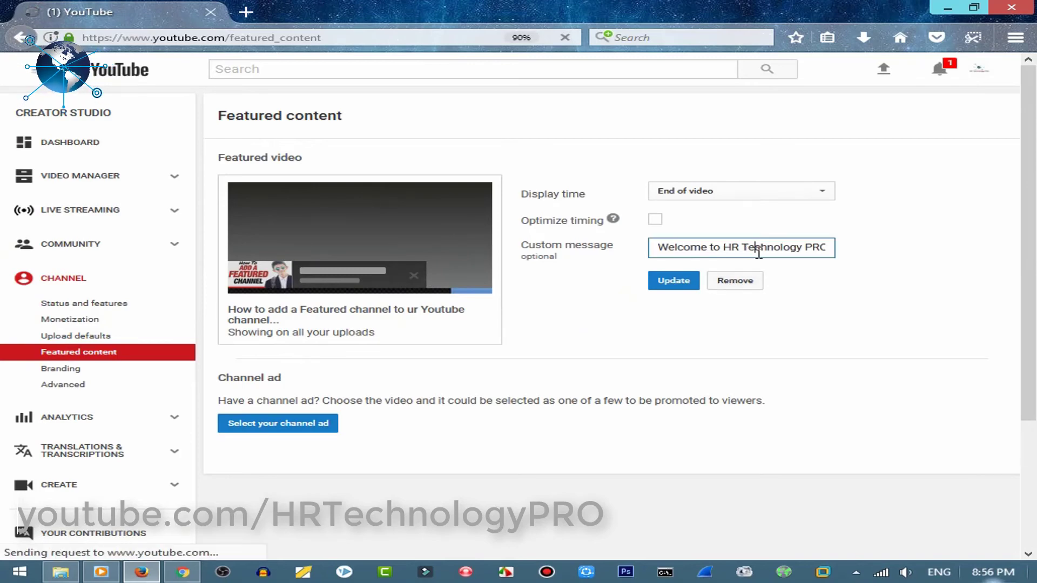
{"action": "key", "text": "ctrl+a"}
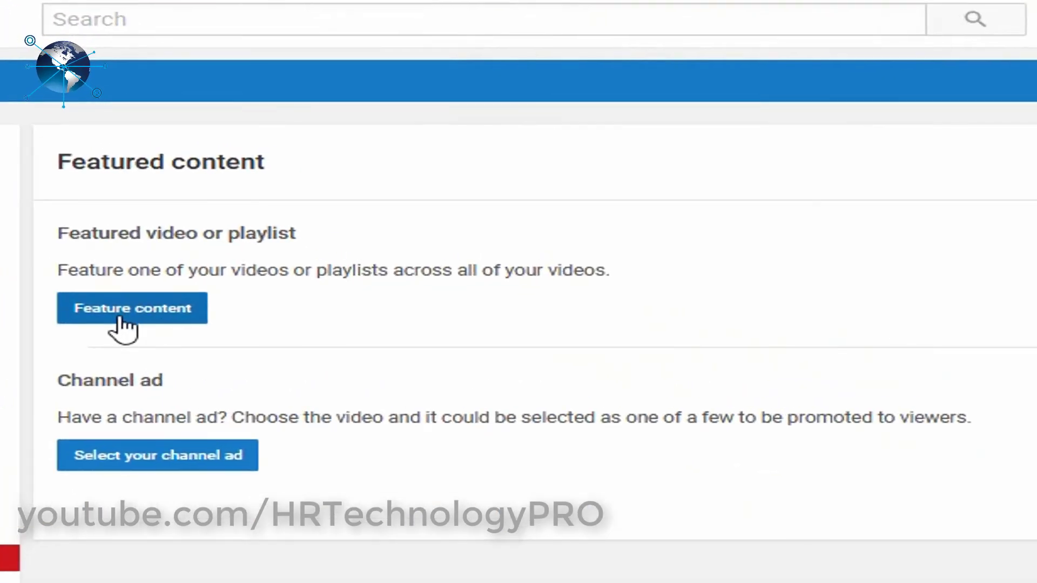
Save Most recent upload as featured content, changing its custom start time from 01:30 to 02:30
{"action": "left_click", "coordinate": [190, 309]}
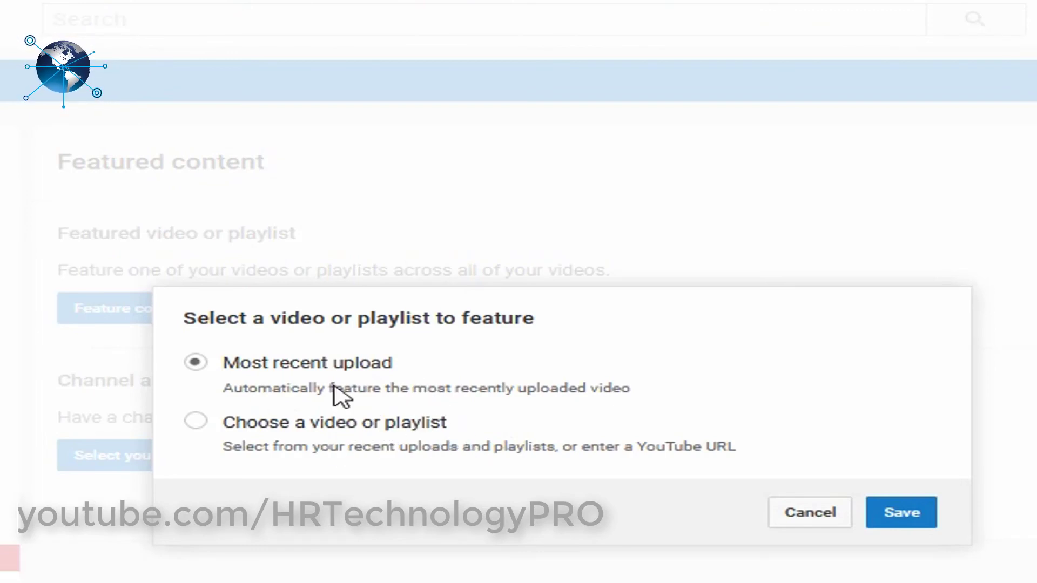
{"action": "left_click", "coordinate": [897, 514]}
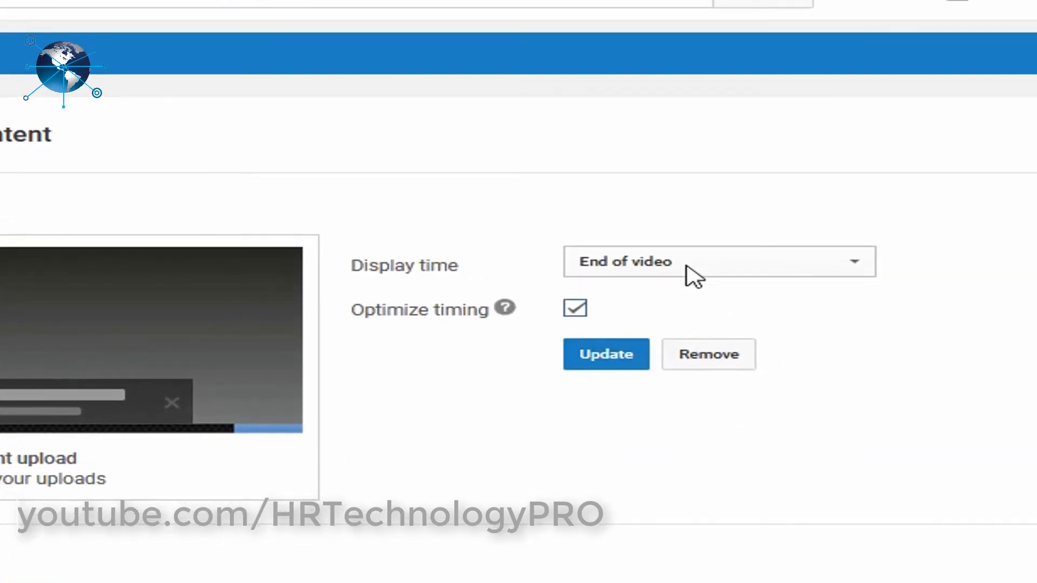
{"action": "left_click", "coordinate": [682, 270]}
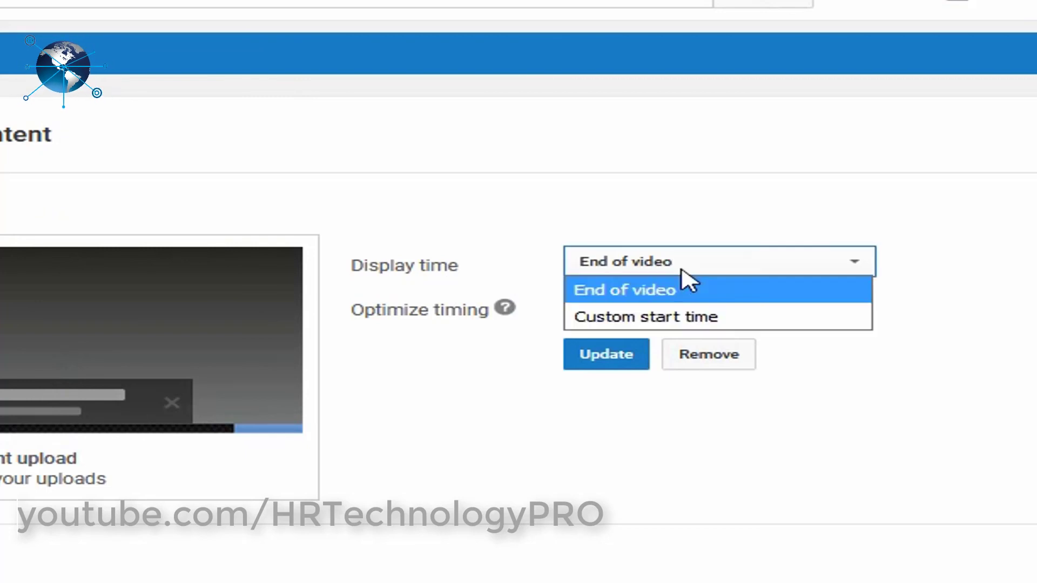
{"action": "left_click", "coordinate": [697, 324]}
{"action": "left_click_drag", "start_coordinate": [637, 311], "coordinate": [574, 308]}
{"action": "left_click", "coordinate": [662, 305]}
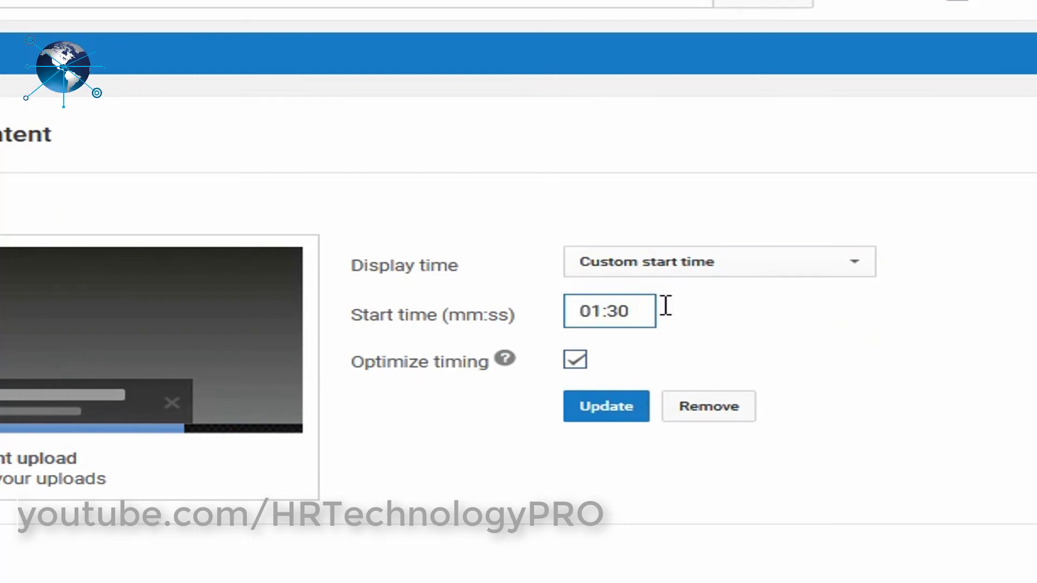
{"action": "left_click", "coordinate": [727, 270]}
{"action": "triple_click", "coordinate": [740, 346]}
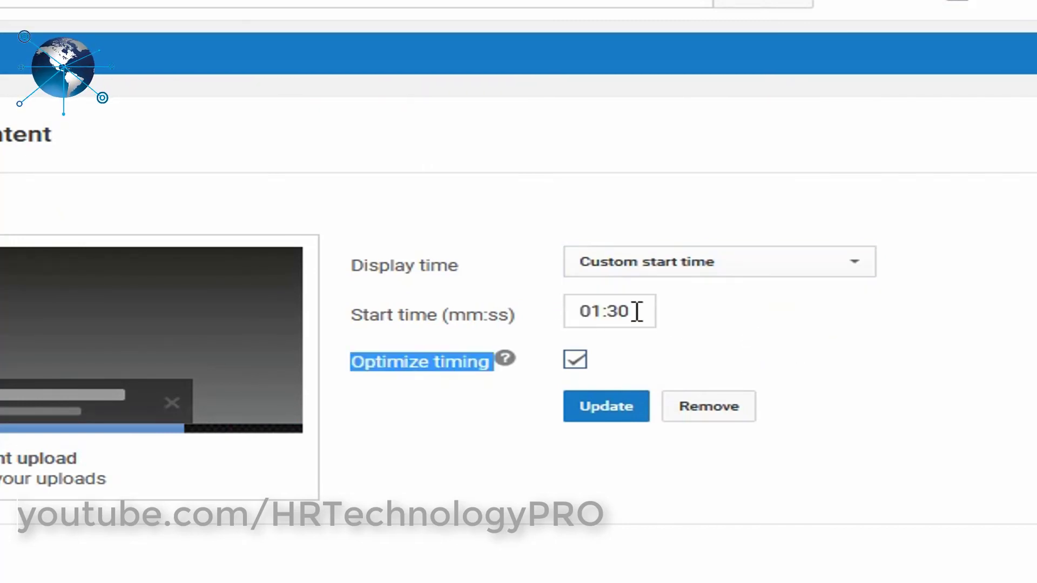
{"action": "left_click", "coordinate": [605, 311]}
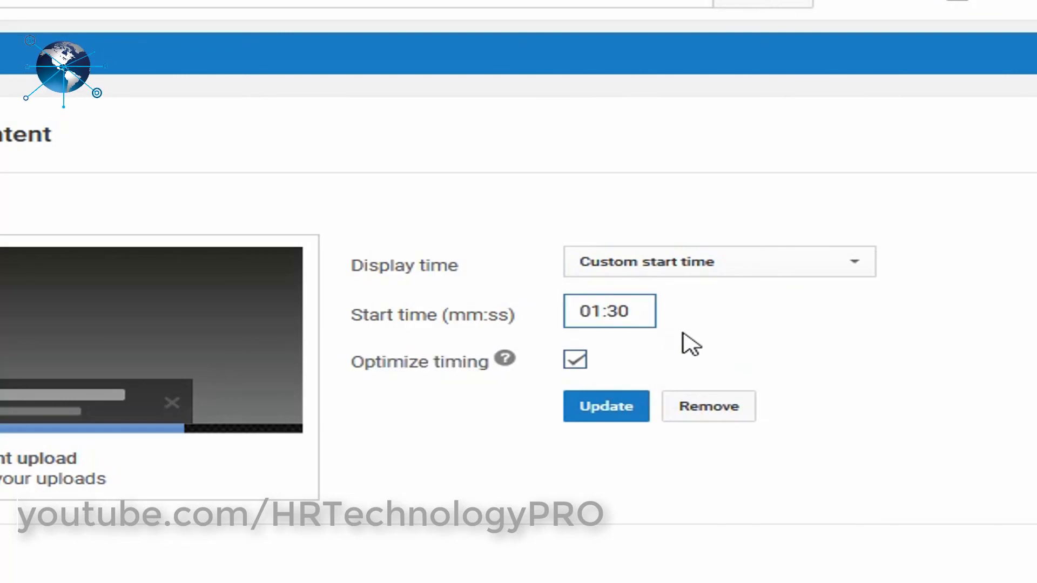
{"action": "type", "text": "2"}
{"action": "left_click", "coordinate": [604, 420]}
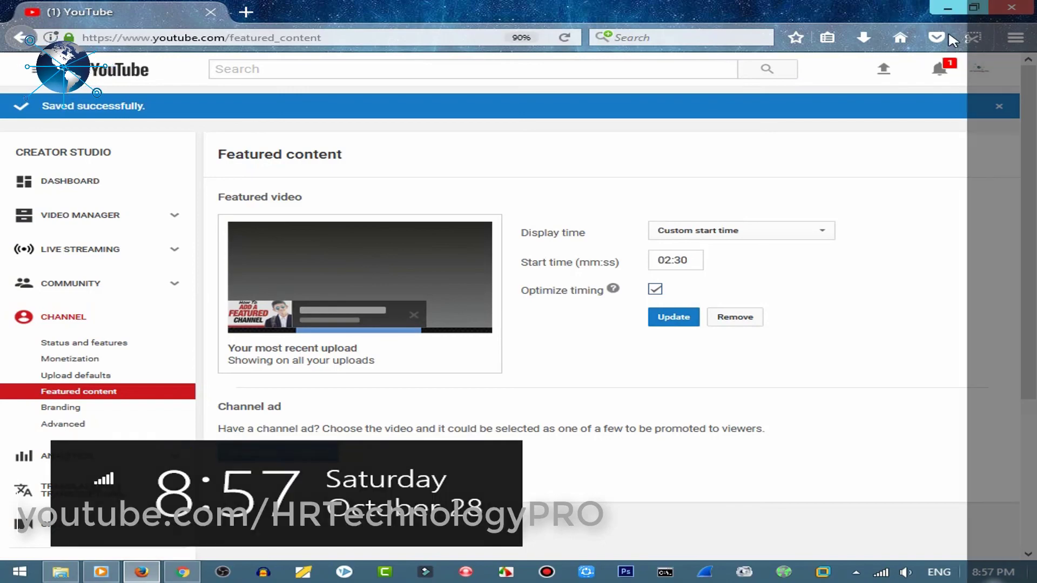
{"action": "left_click", "coordinate": [947, 8]}
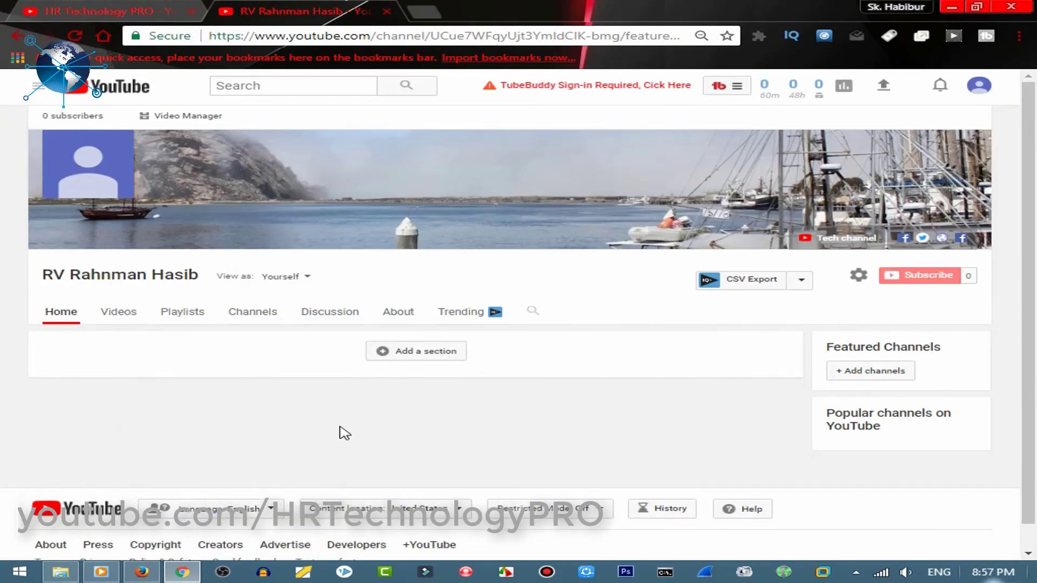
Open the YouTube video upload page, then return to the HR Technology PRO Videos tab
{"action": "mouse_move", "coordinate": [820, 202]}
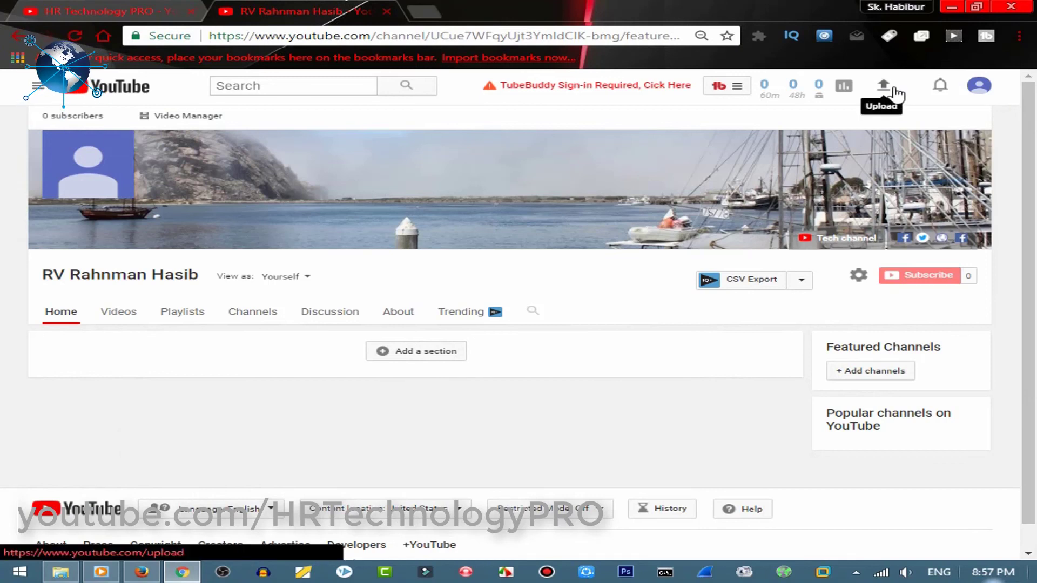
{"action": "left_click", "coordinate": [884, 89]}
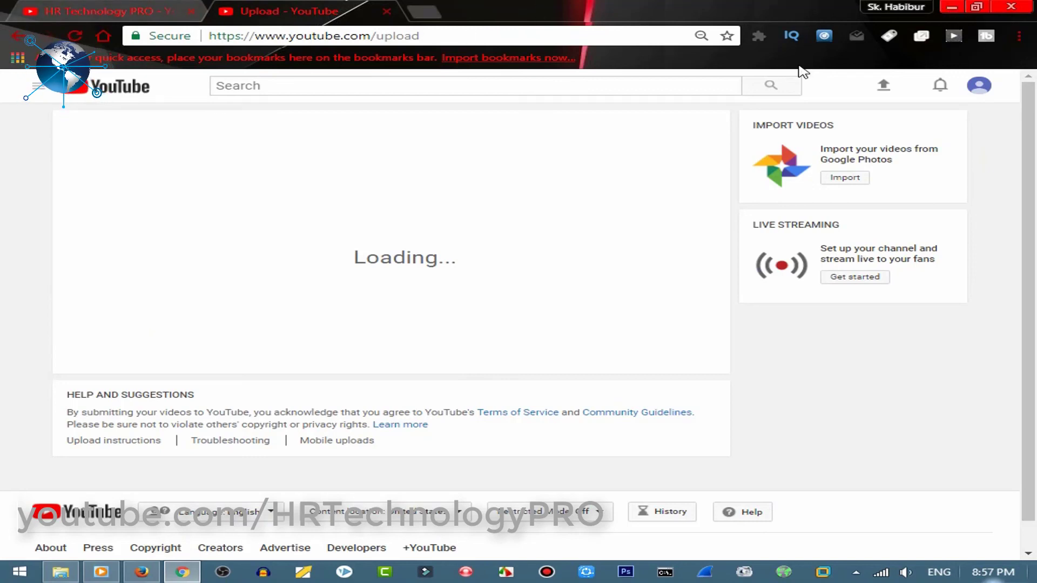
{"action": "left_click", "coordinate": [132, 10]}
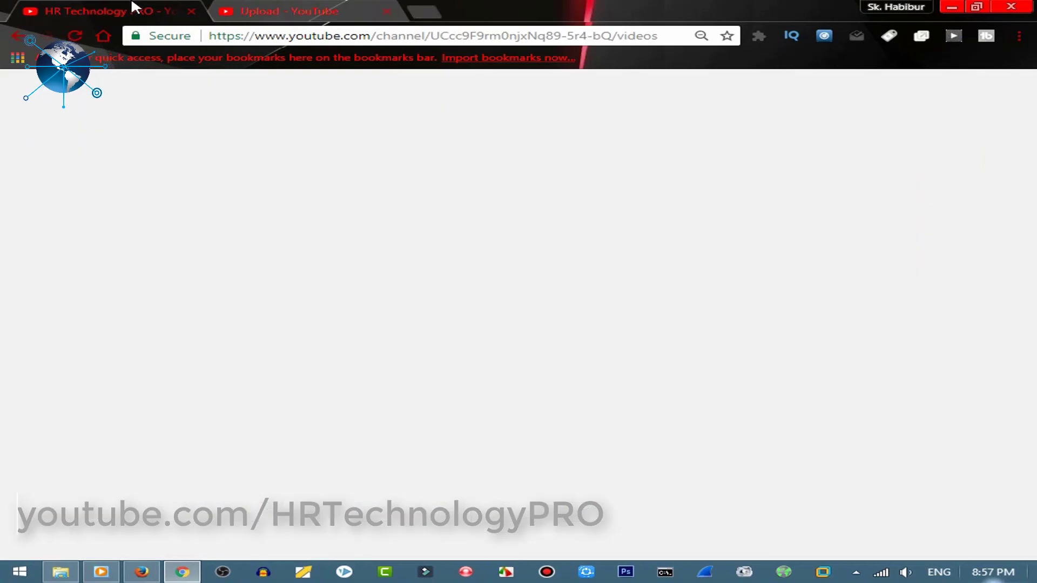